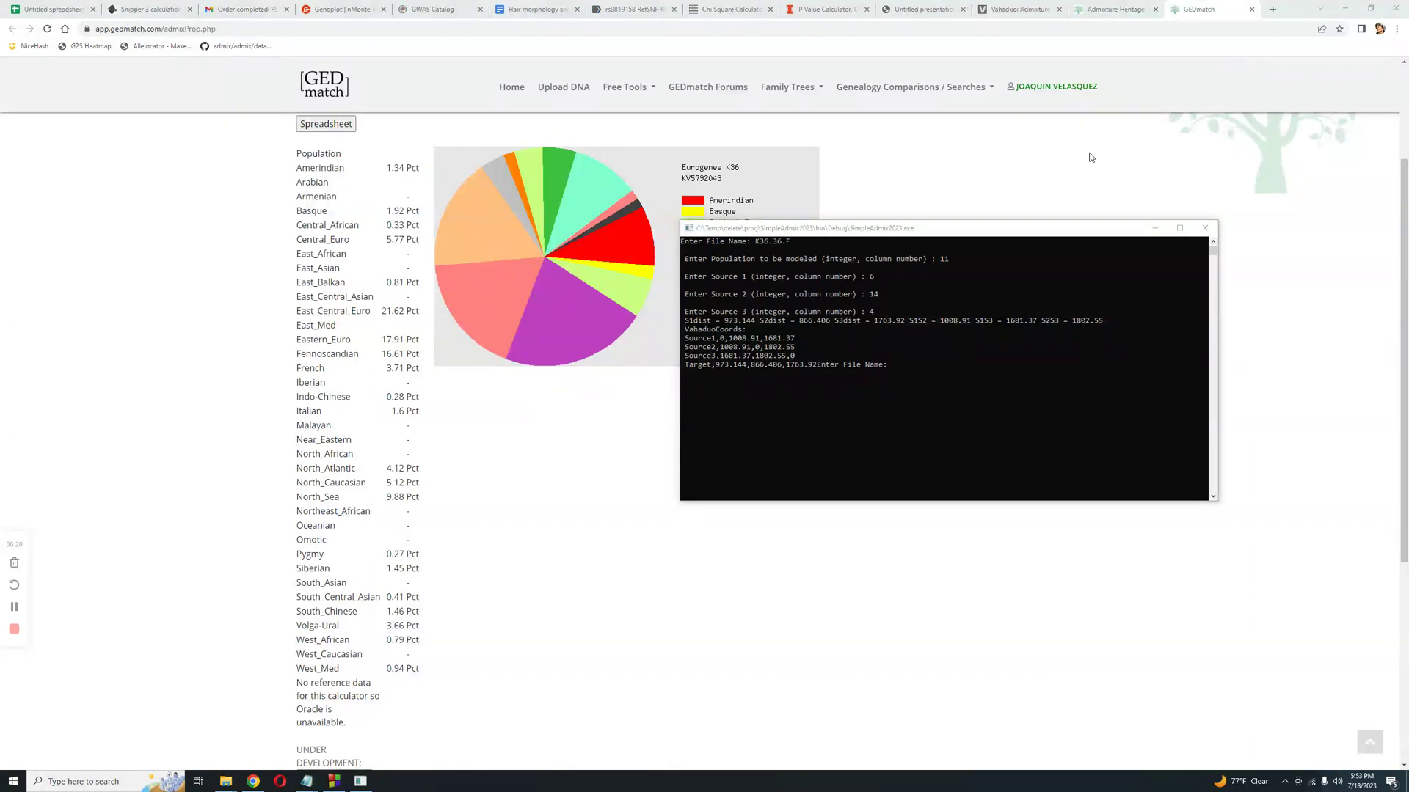
Enter K36.36.F as the data file name in the SimpleAdmix2023 console
{"action": "left_click_drag", "start_coordinate": [887, 232], "coordinate": [846, 183]}
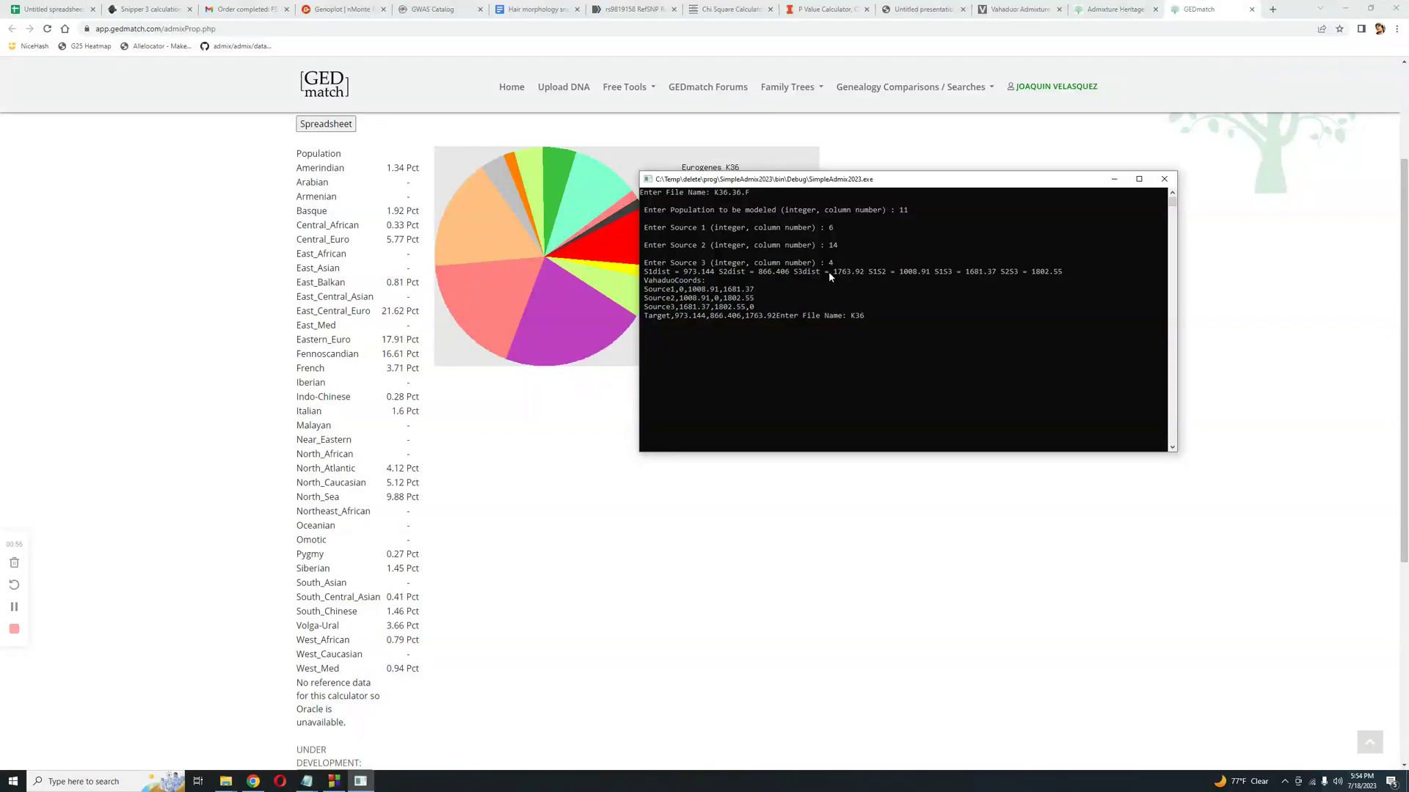
{"action": "type", "text": "36.F"}
{"action": "key", "text": "Return"}
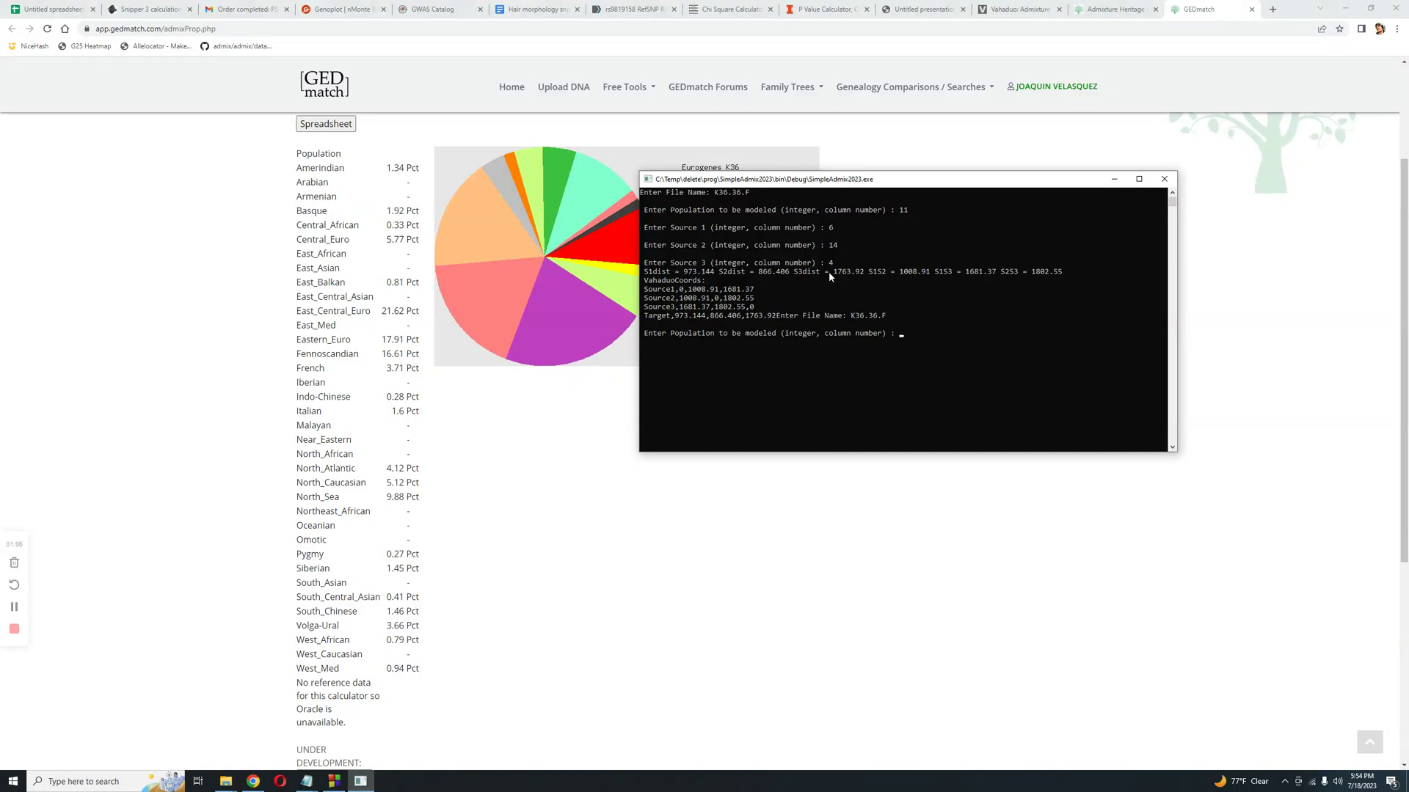
Choose North_Caucasian from the GEDmatch population list and enter its column number, 23, as the population to be modeled
{"action": "left_click_drag", "start_coordinate": [801, 185], "coordinate": [765, 158]}
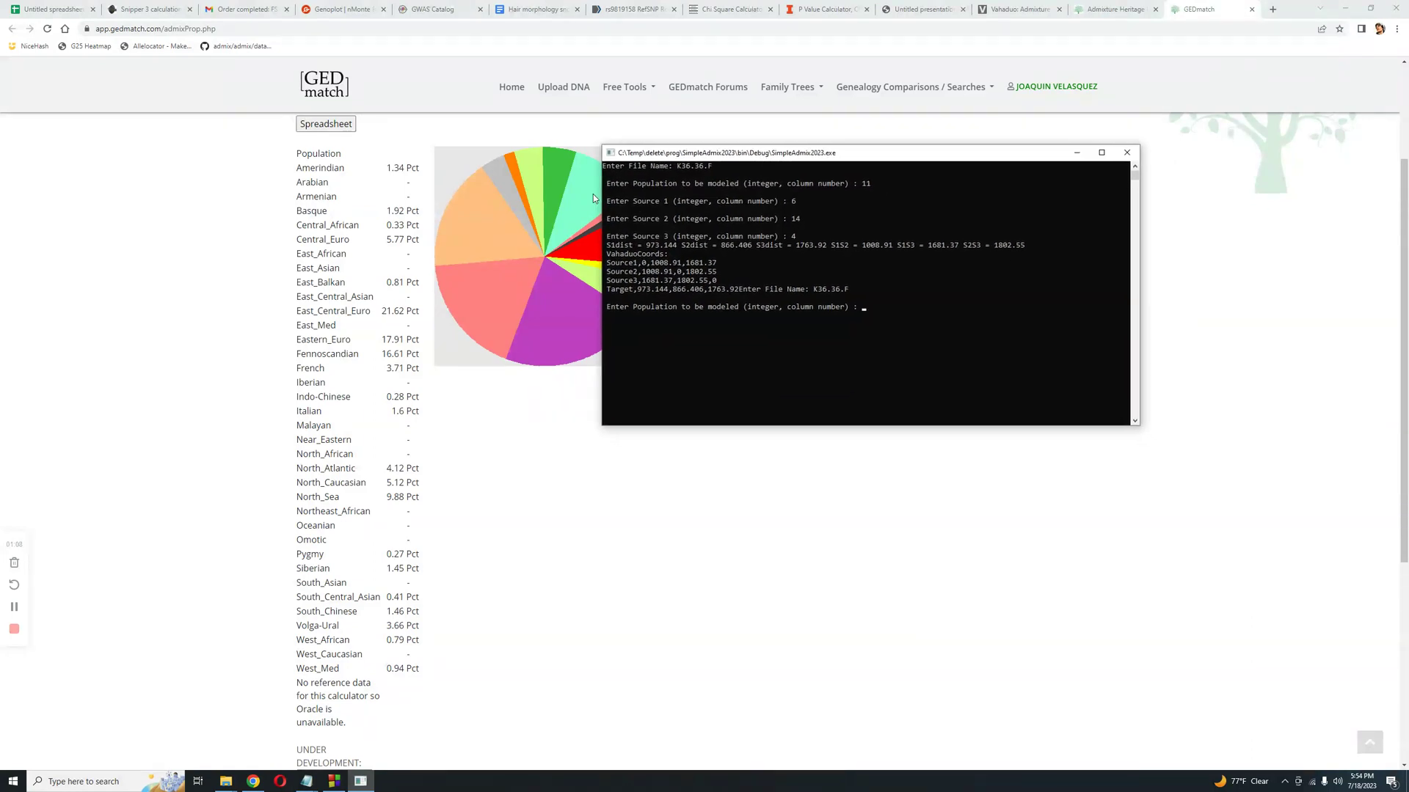
{"action": "scroll", "coordinate": [434, 355], "scroll_direction": "down", "scroll_amount": 1}
{"action": "scroll", "coordinate": [448, 372], "scroll_direction": "up", "scroll_amount": 1}
{"action": "mouse_move", "coordinate": [393, 482]}
{"action": "left_mouse_down"}
{"action": "mouse_move", "coordinate": [427, 484]}
{"action": "mouse_move", "coordinate": [345, 767]}
{"action": "mouse_move", "coordinate": [391, 481]}
{"action": "mouse_move", "coordinate": [418, 484]}
{"action": "left_mouse_up"}
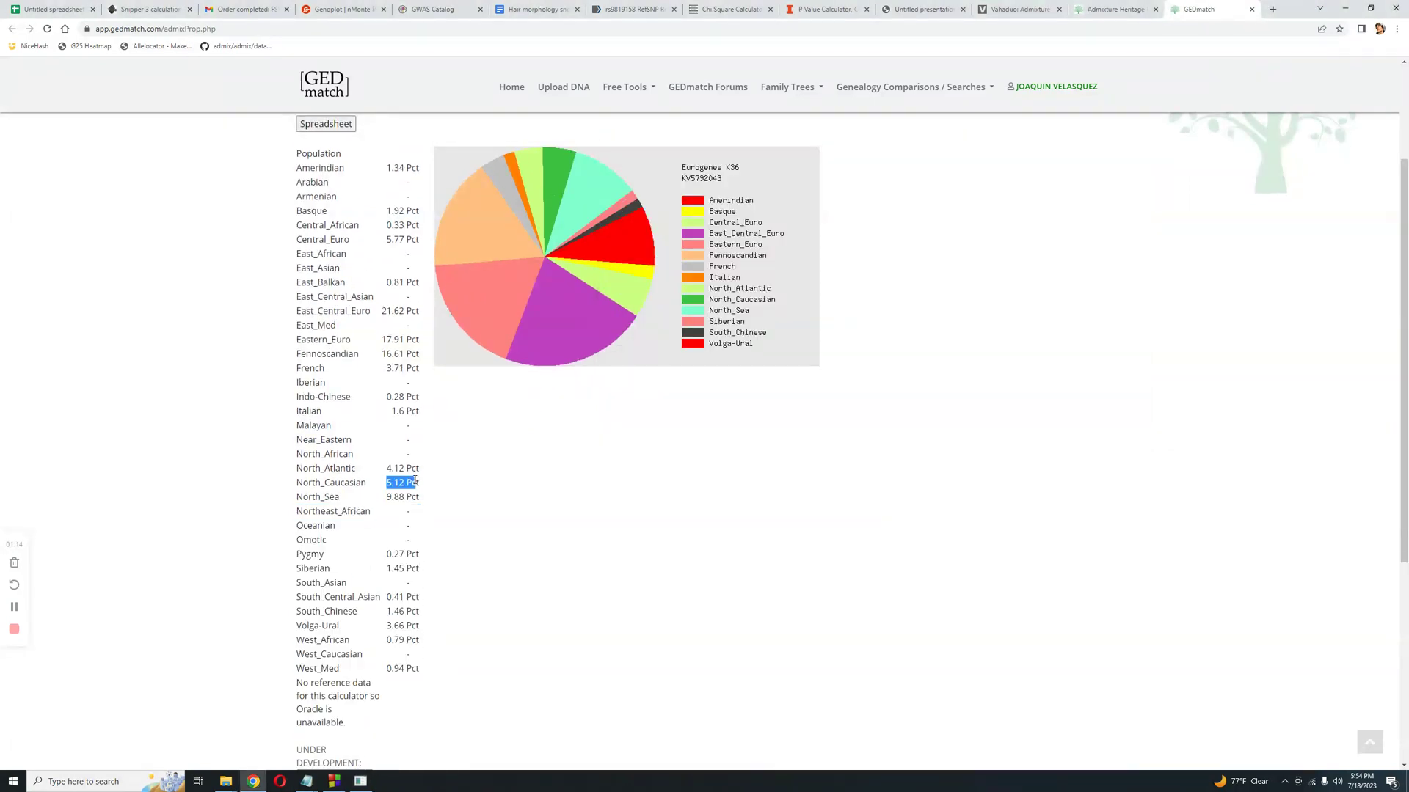
{"action": "left_click", "coordinate": [360, 781]}
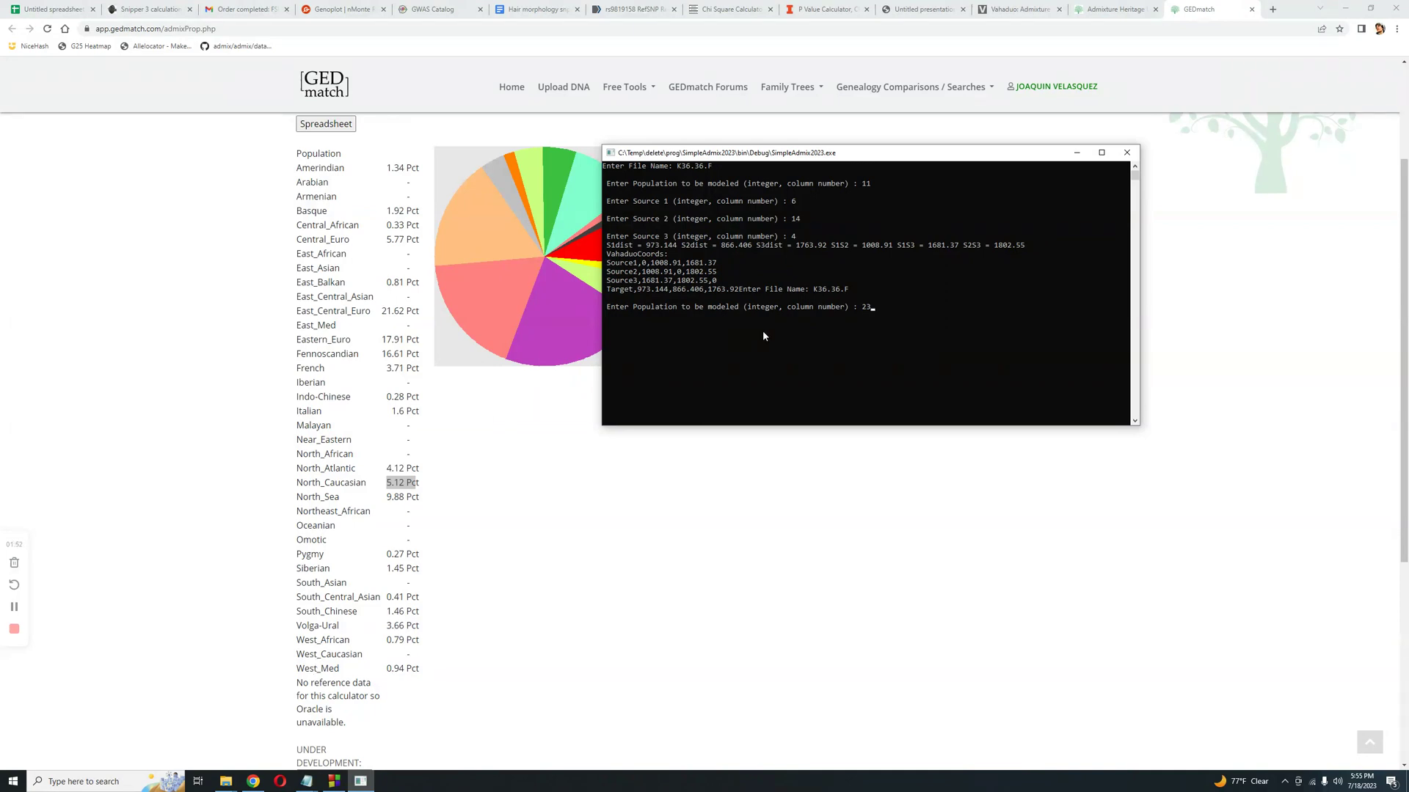
{"action": "key", "text": "Return"}
Enter column numbers 35, 31 and 13 as Source 1, Source 2 and Source 3 for the model
{"action": "type", "text": "5"}
{"action": "key", "text": "Return"}
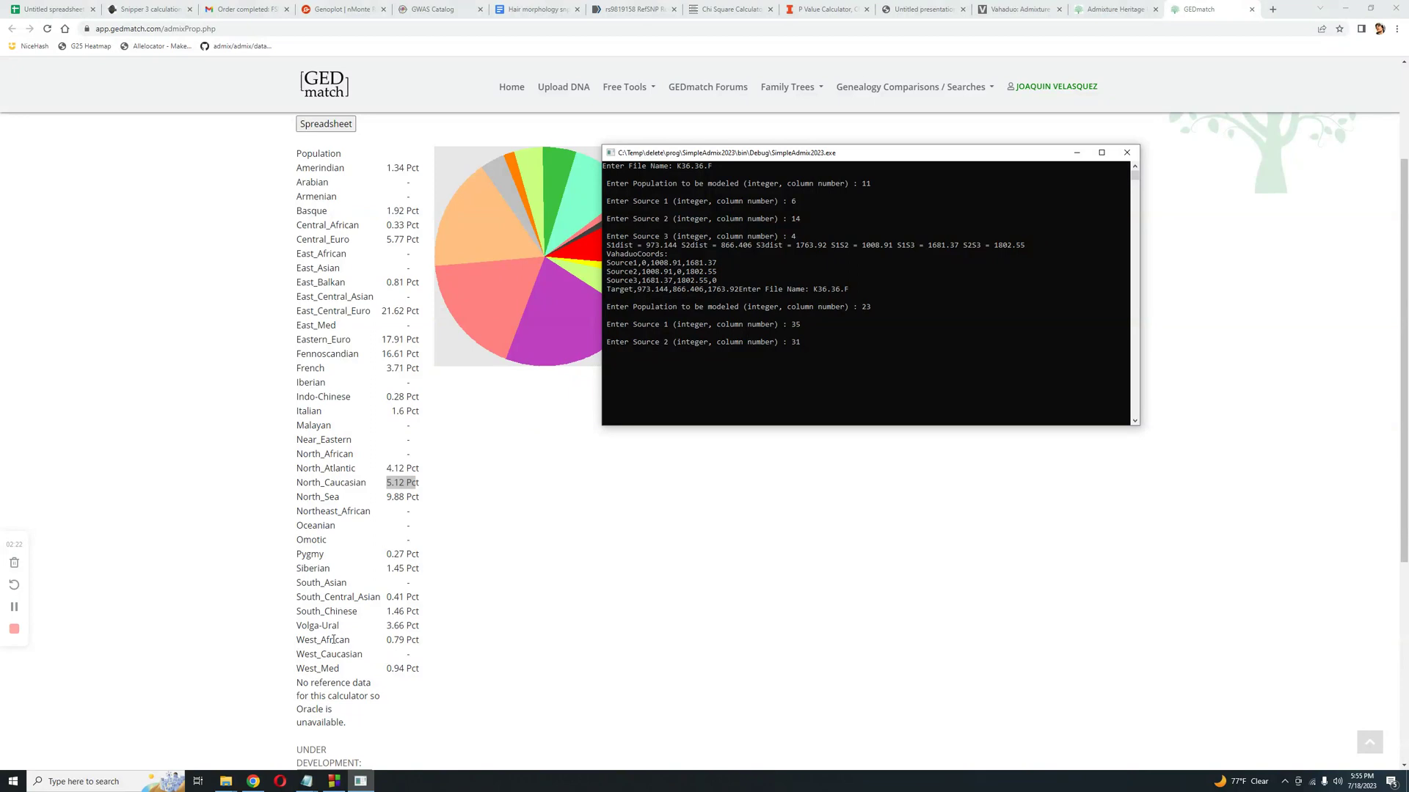
{"action": "key", "text": "Return"}
{"action": "scroll", "coordinate": [394, 386], "scroll_direction": "up", "scroll_amount": 1}
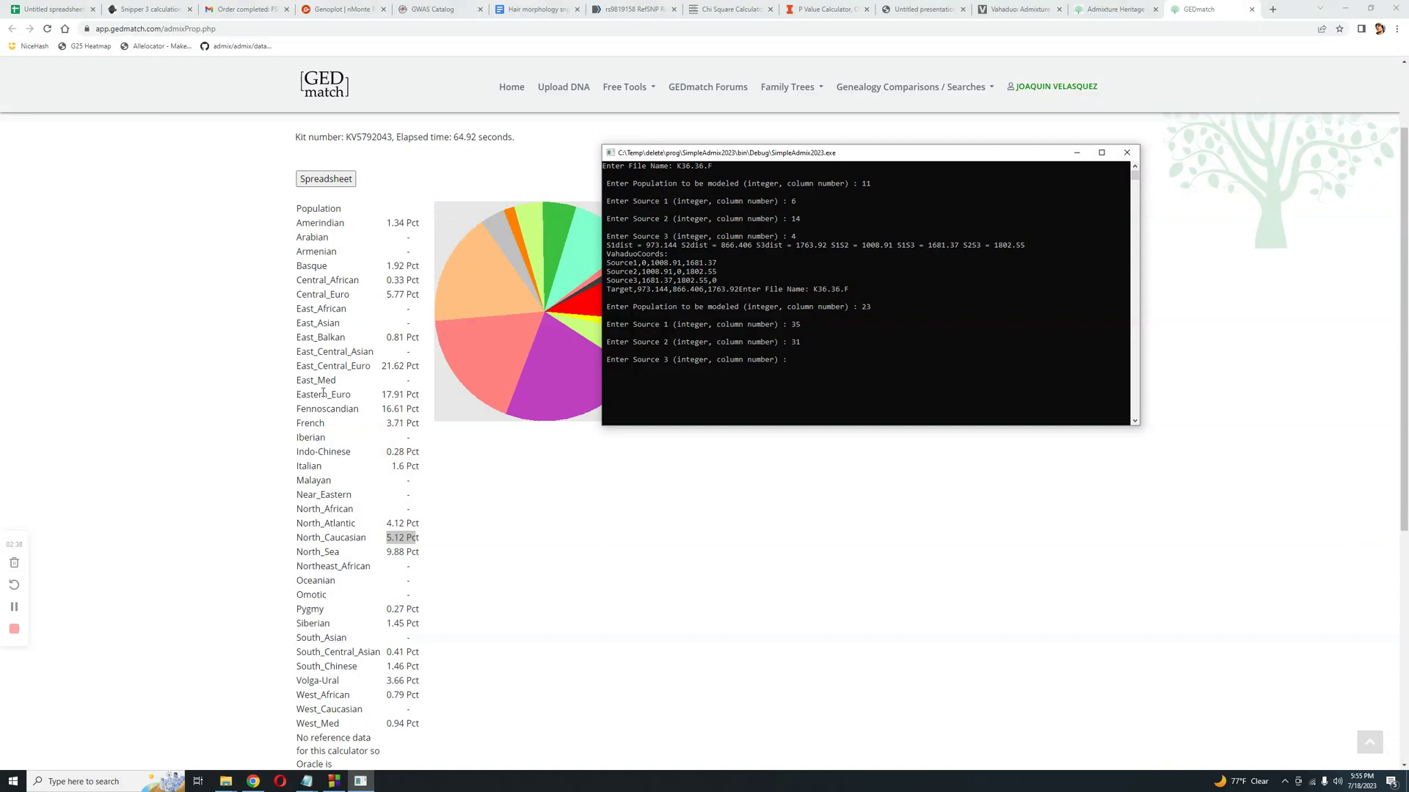
{"action": "type", "text": "3"}
{"action": "key", "text": "Return"}
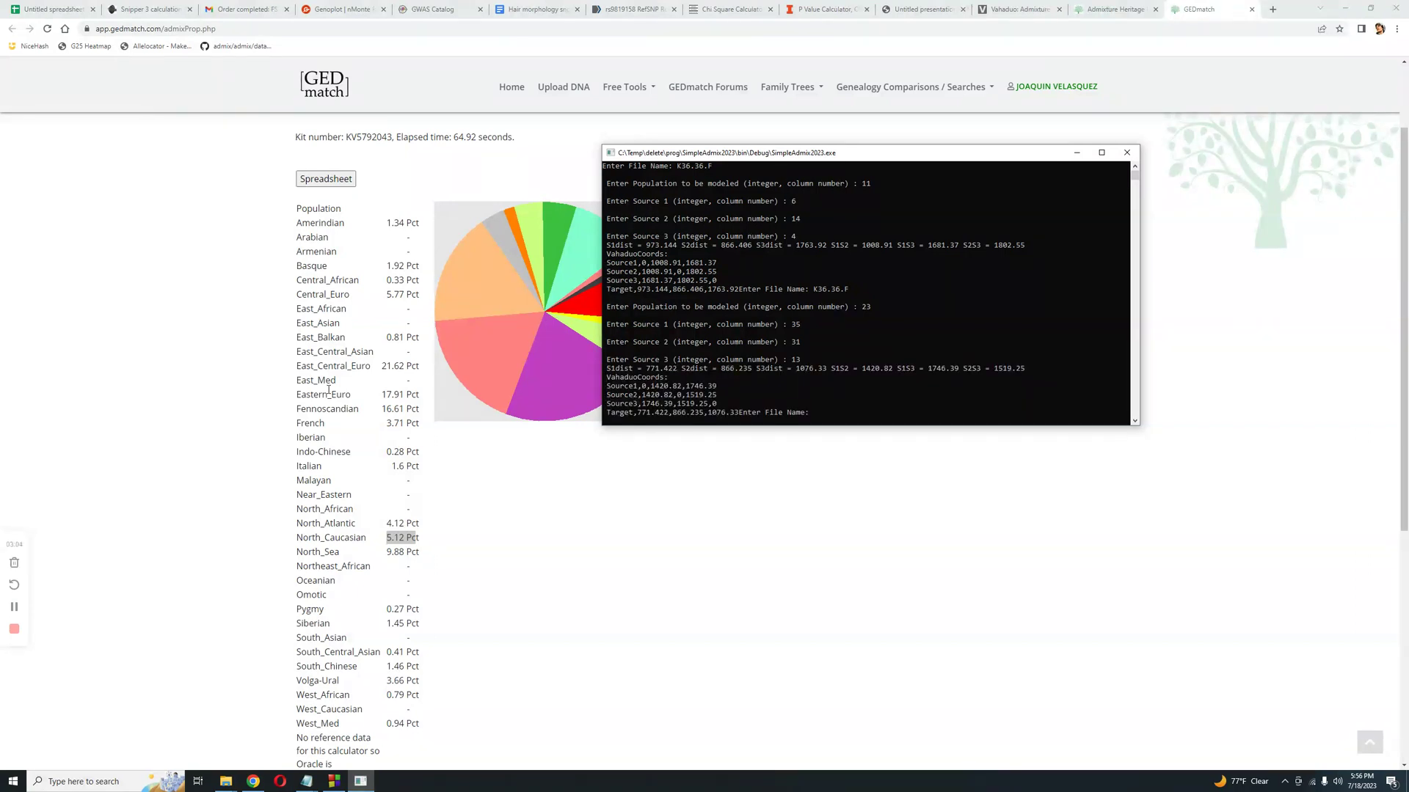
Copy the three source rows and the target row of the new VahaduoCoords output into Vahaduo's source data
{"action": "scroll", "coordinate": [796, 318], "scroll_direction": "down", "scroll_amount": 1}
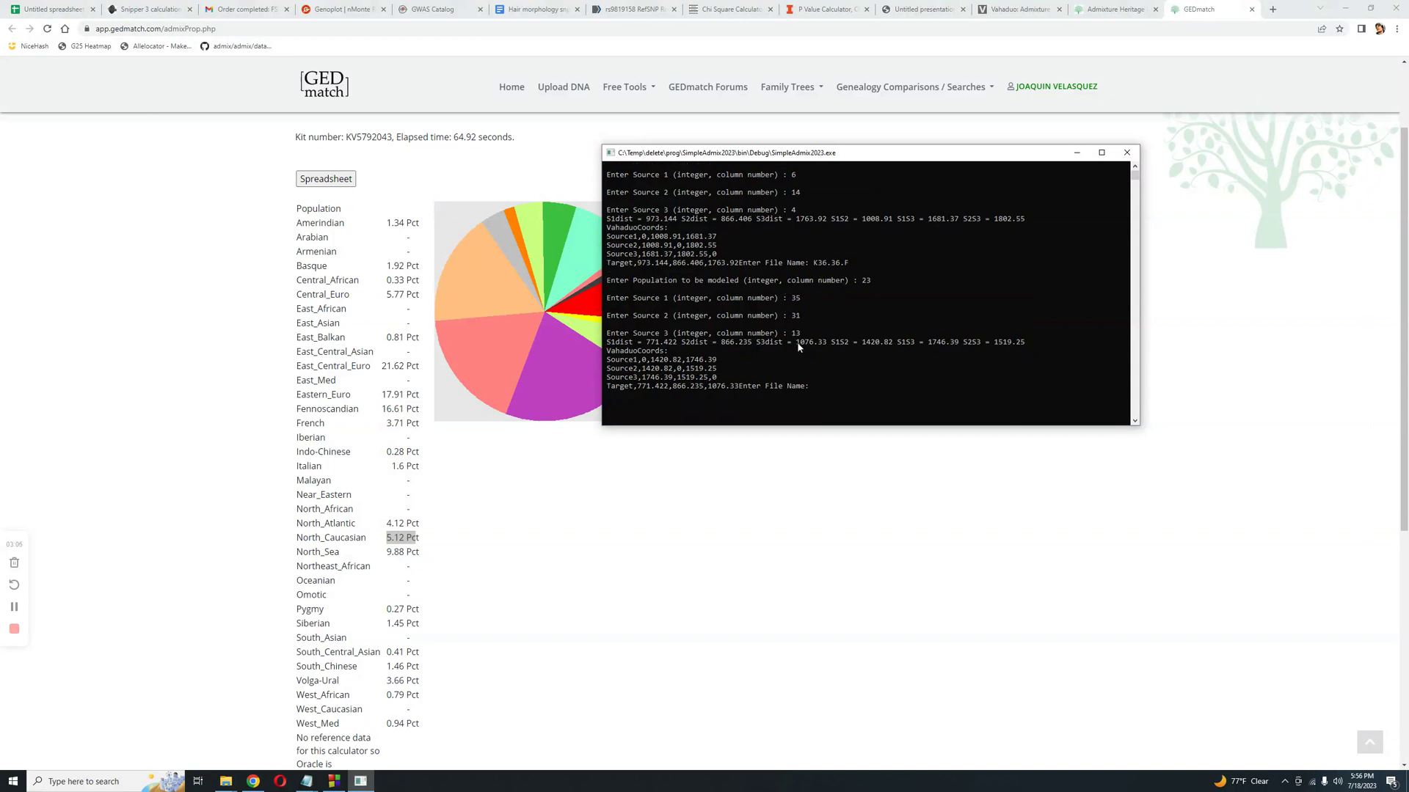
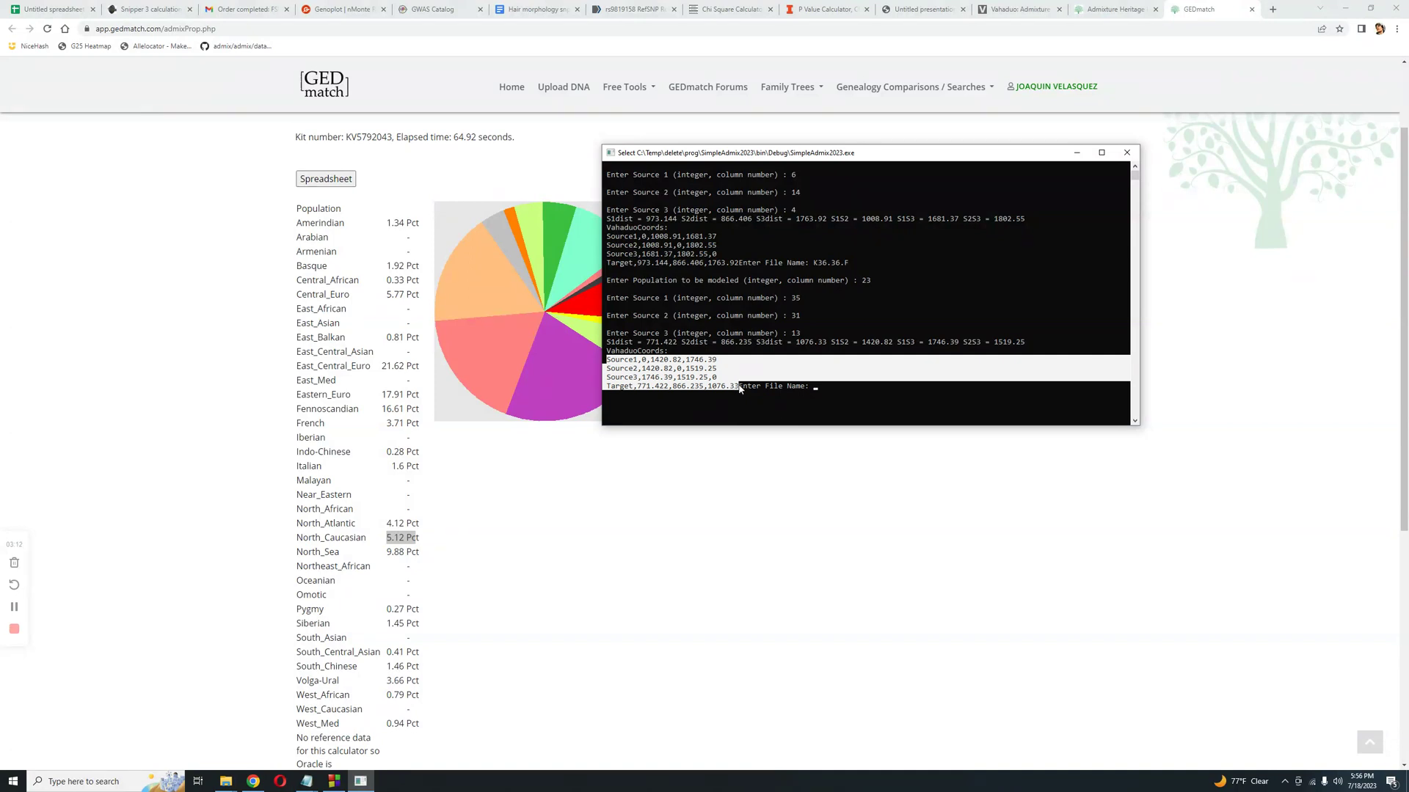
{"action": "right_click", "coordinate": [738, 385]}
{"action": "left_click", "coordinate": [1020, 9]}
{"action": "left_click", "coordinate": [89, 77]}
{"action": "type", "text": "Source1,0,1420.82,1746.39  Source2,1420.82,0,1519.25  Source3,1746.39,1519.25,0  Target,771.422,866.235,1076.33"}
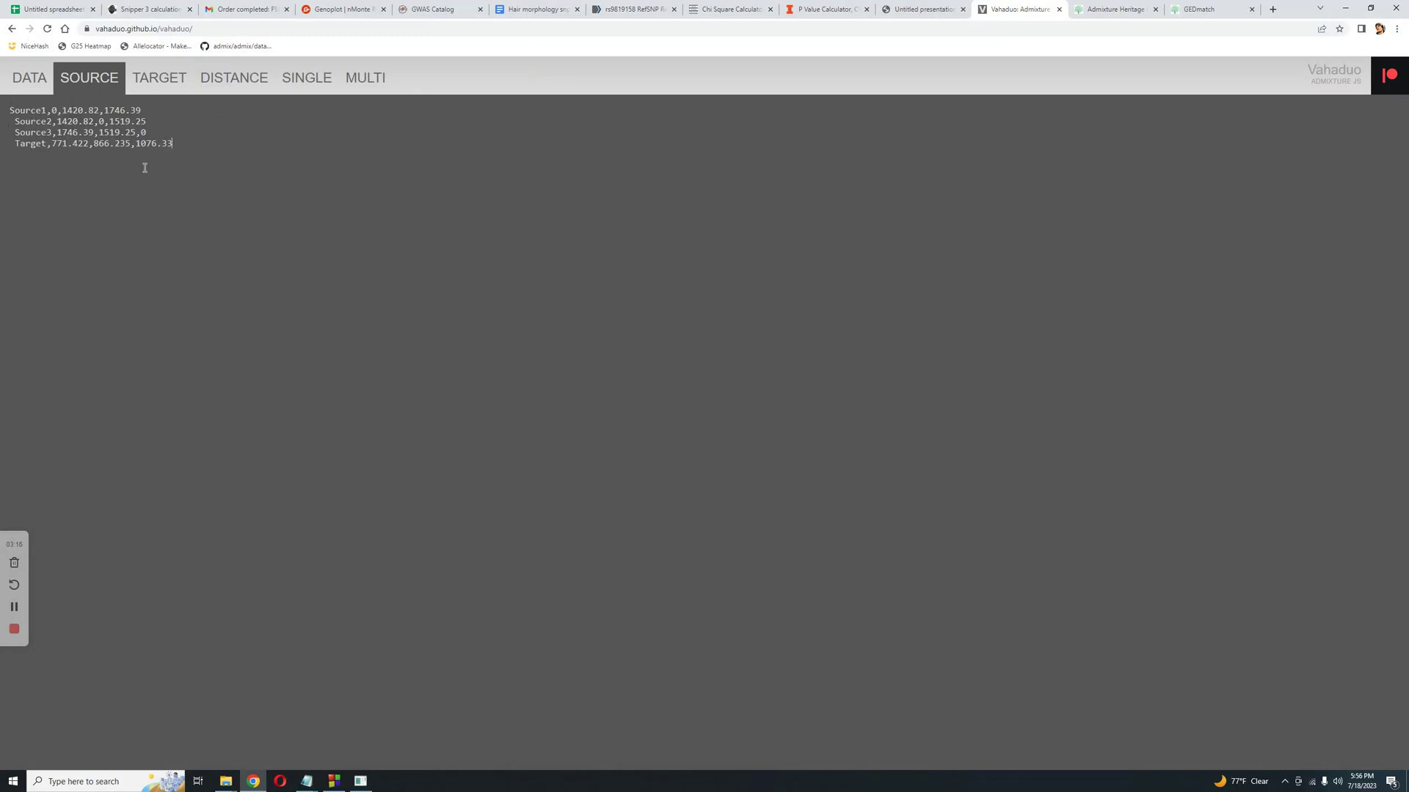
Rename the Target row in the source data as Northcaucasian
{"action": "triple_click", "coordinate": [65, 145]}
{"action": "left_click_drag", "start_coordinate": [46, 145], "coordinate": [17, 149]}
{"action": "type", "text": "Northcaucasian"}
Check Source 1 against the console and GEDmatch population list, and rename the Source1 row as Westcaucasian
{"action": "left_click", "coordinate": [40, 121]}
{"action": "left_click", "coordinate": [361, 780]}
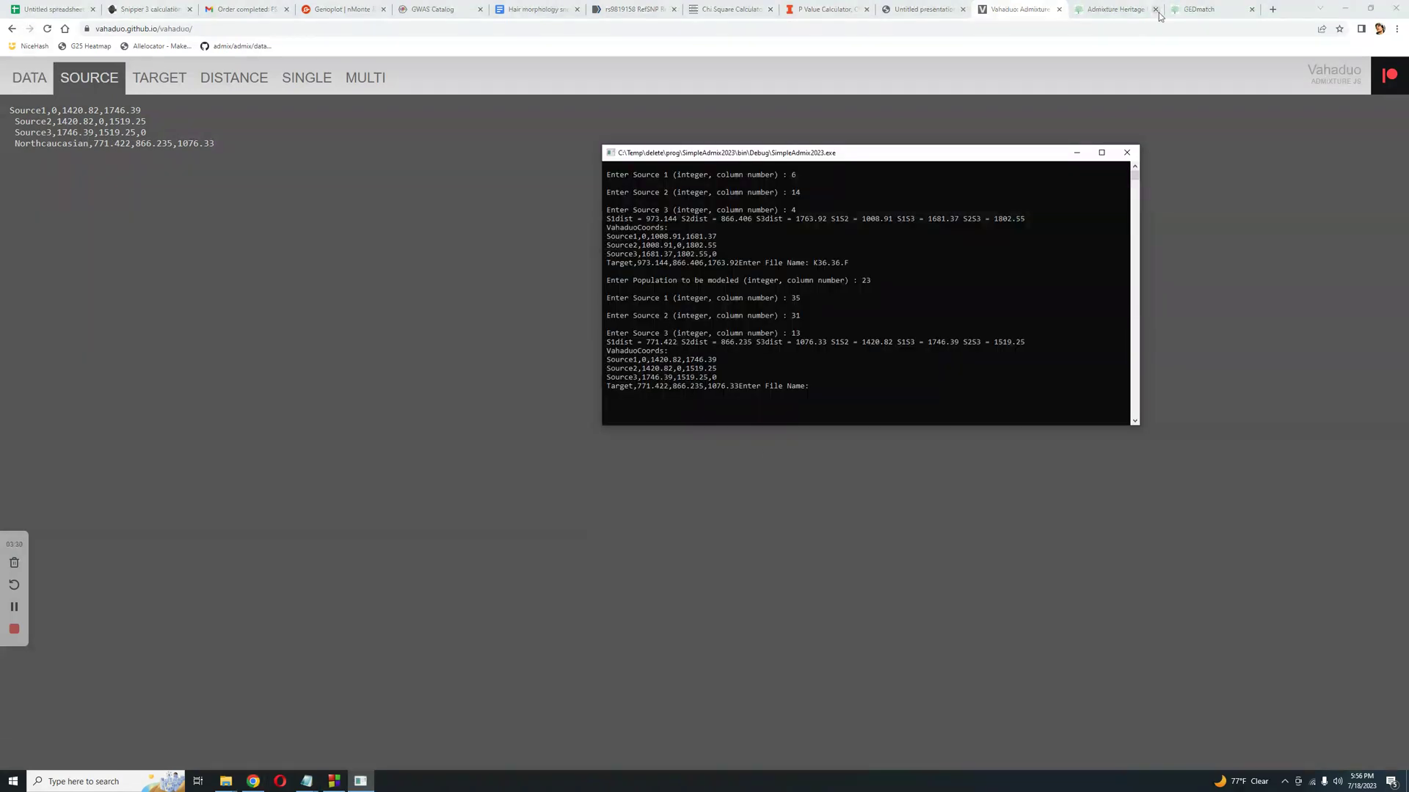
{"action": "left_click", "coordinate": [1203, 9]}
{"action": "scroll", "coordinate": [450, 635], "scroll_direction": "down", "scroll_amount": 3}
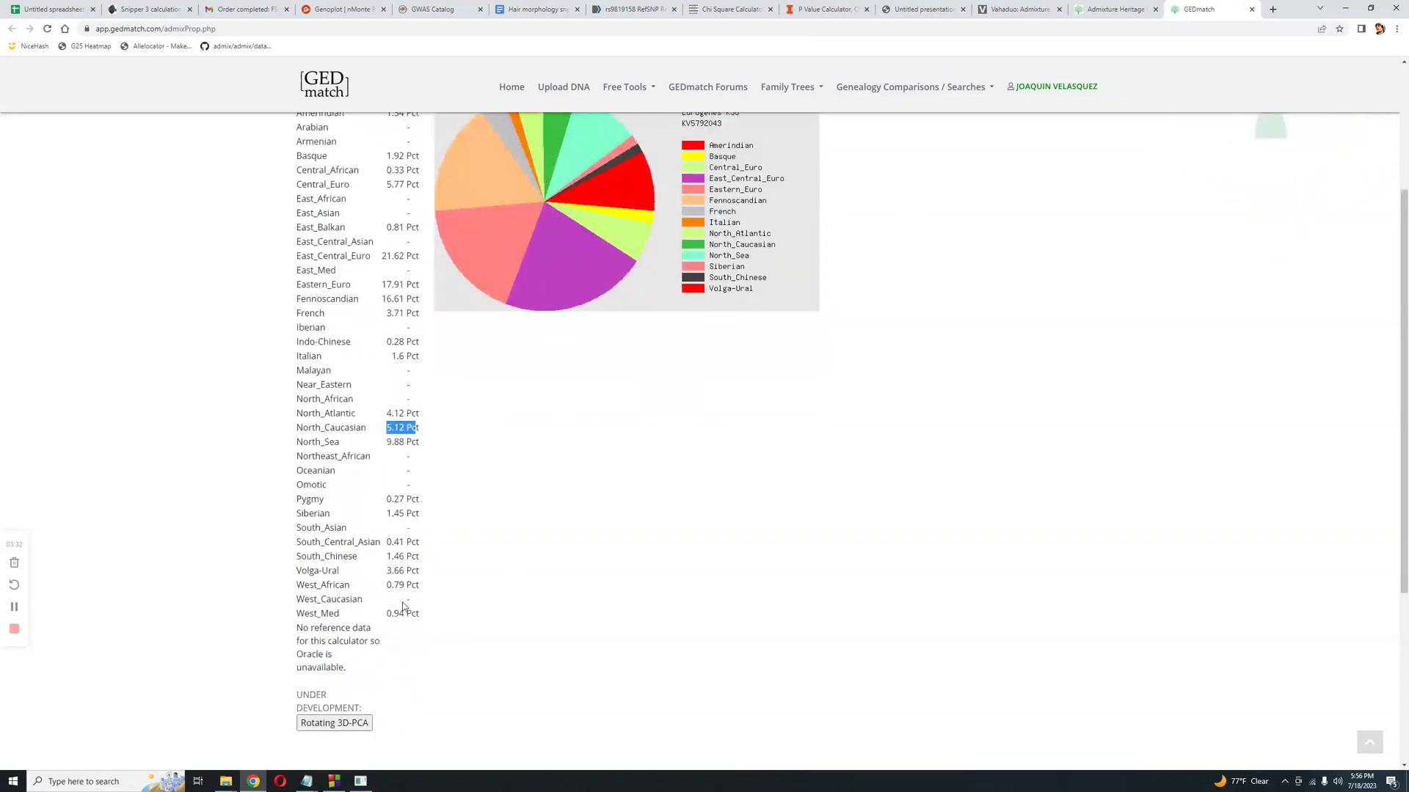
{"action": "left_click", "coordinate": [1019, 9]}
{"action": "double_click", "coordinate": [43, 110]}
{"action": "type", "text": "West"}
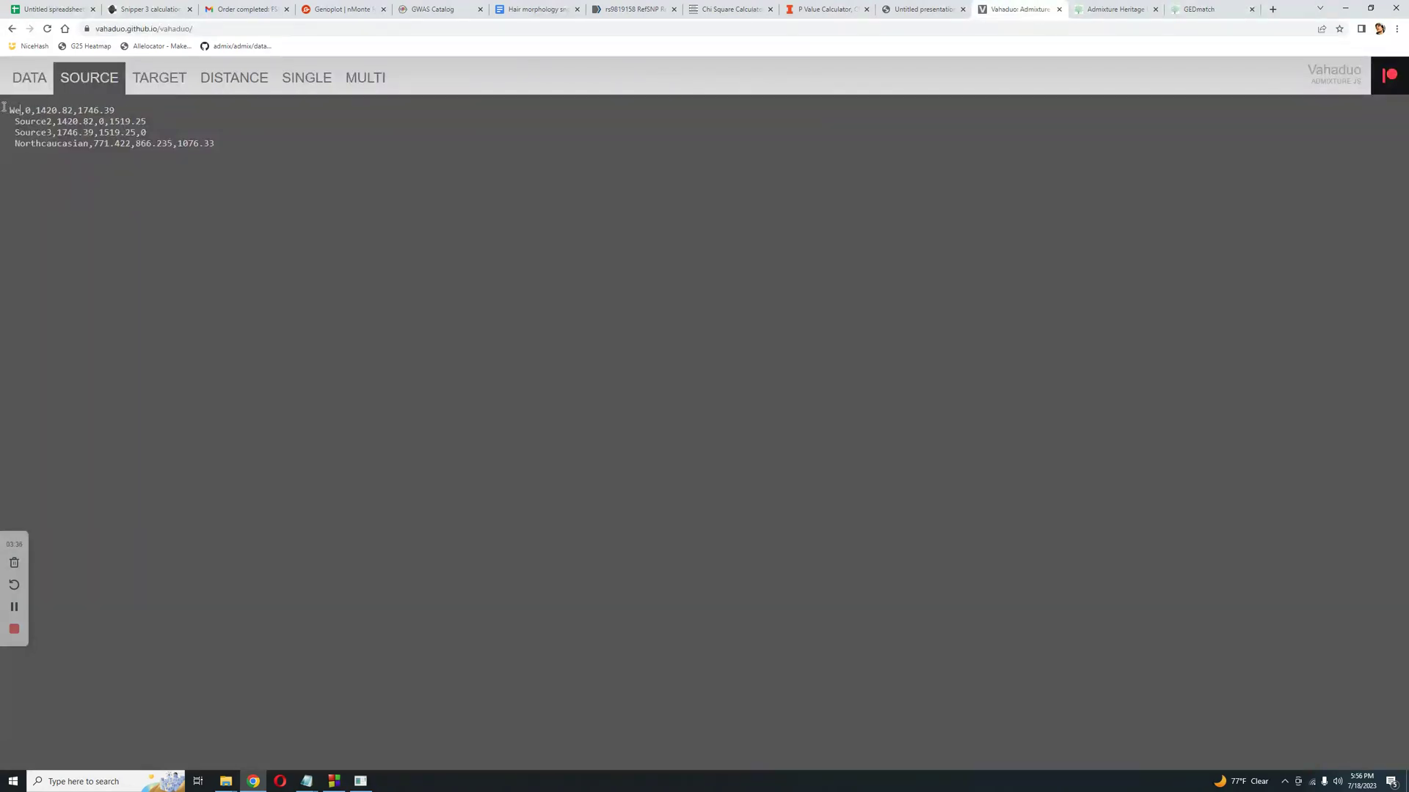
{"action": "type", "text": "caucasian"}
Look up the other source populations and rename the Source2 row as southcentrasian and the Source3 row as easteuro
{"action": "left_click", "coordinate": [361, 781]}
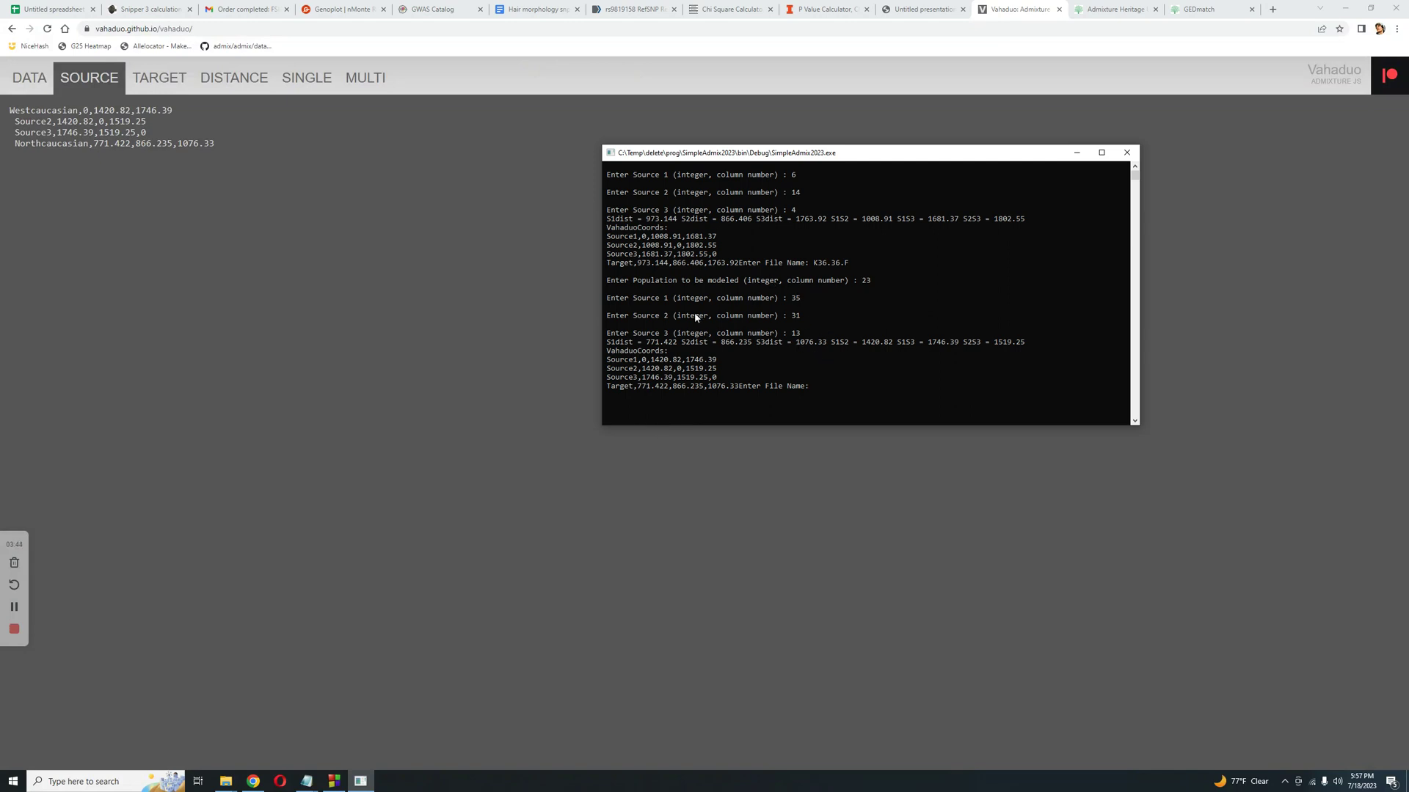
{"action": "left_click", "coordinate": [1210, 9]}
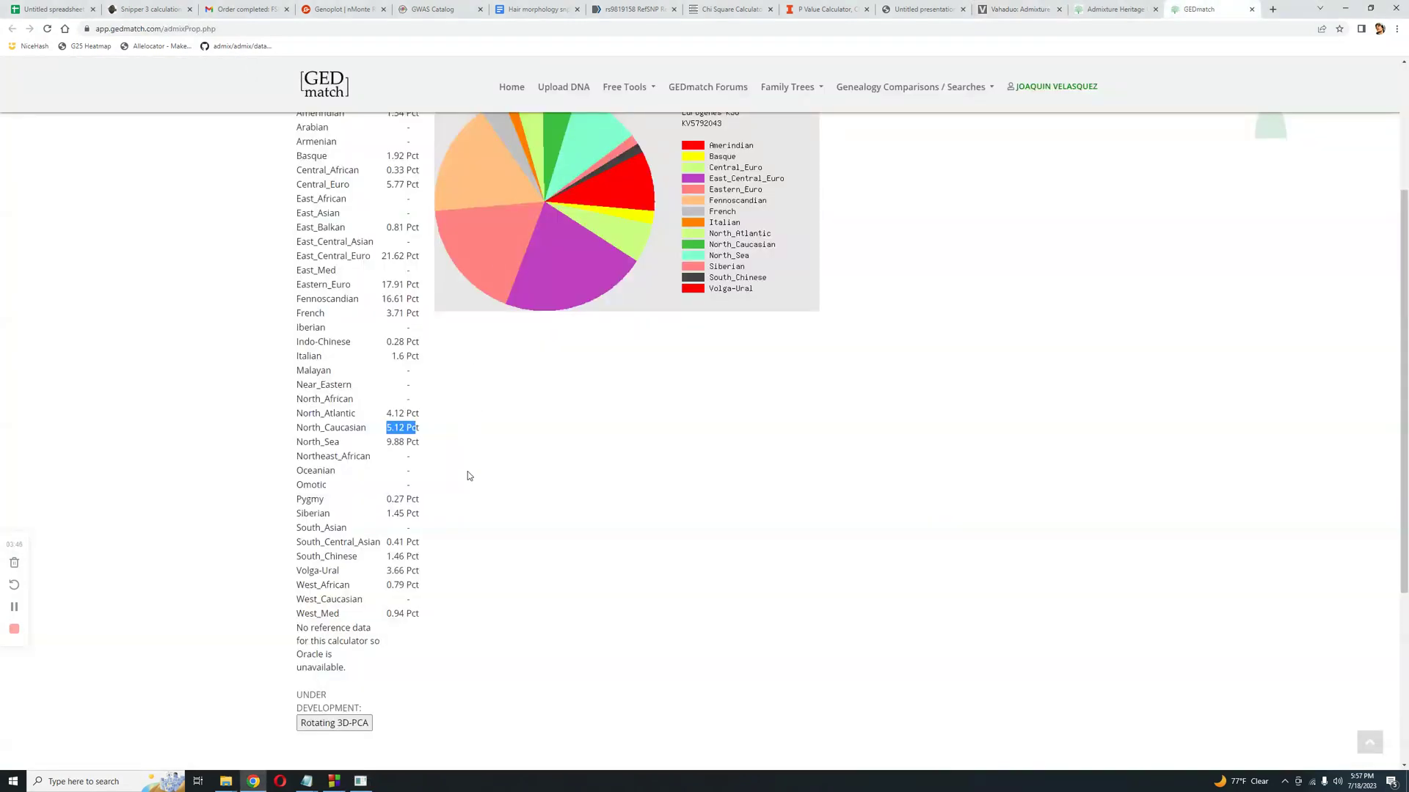
{"action": "left_click", "coordinate": [1043, 5]}
{"action": "left_click_drag", "start_coordinate": [53, 122], "coordinate": [11, 120]}
{"action": "type", "text": "Southc"}
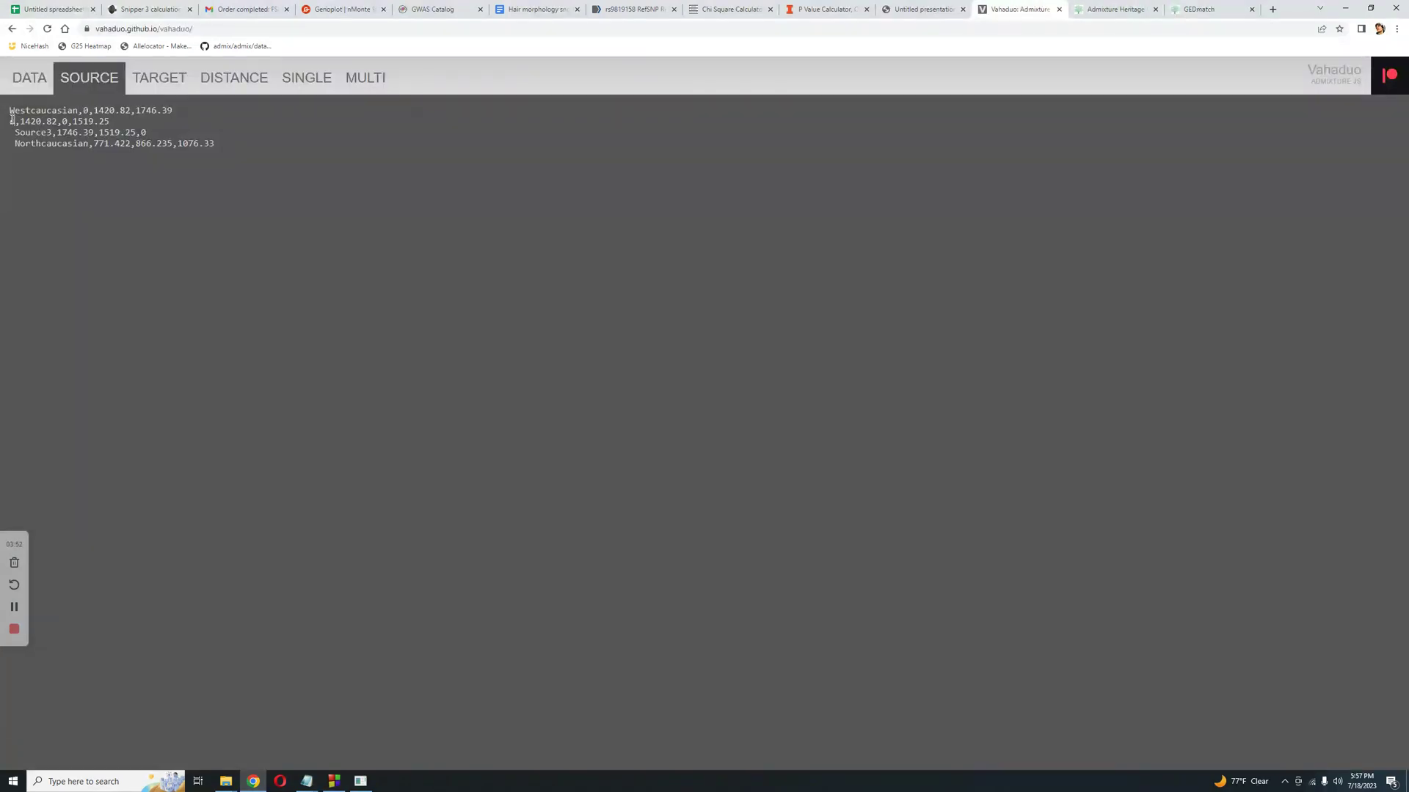
{"action": "type", "text": "entrasian"}
{"action": "left_click_drag", "start_coordinate": [54, 133], "coordinate": [2, 129]}
{"action": "type", "text": "easteuro"}
Move the Northcaucasian row from the source data to the target data
{"action": "left_click_drag", "start_coordinate": [216, 144], "coordinate": [19, 146]}
{"action": "right_click", "coordinate": [19, 146]}
{"action": "left_click", "coordinate": [44, 201]}
{"action": "left_click", "coordinate": [155, 80]}
{"action": "right_click", "coordinate": [134, 132]}
{"action": "left_click", "coordinate": [160, 215]}
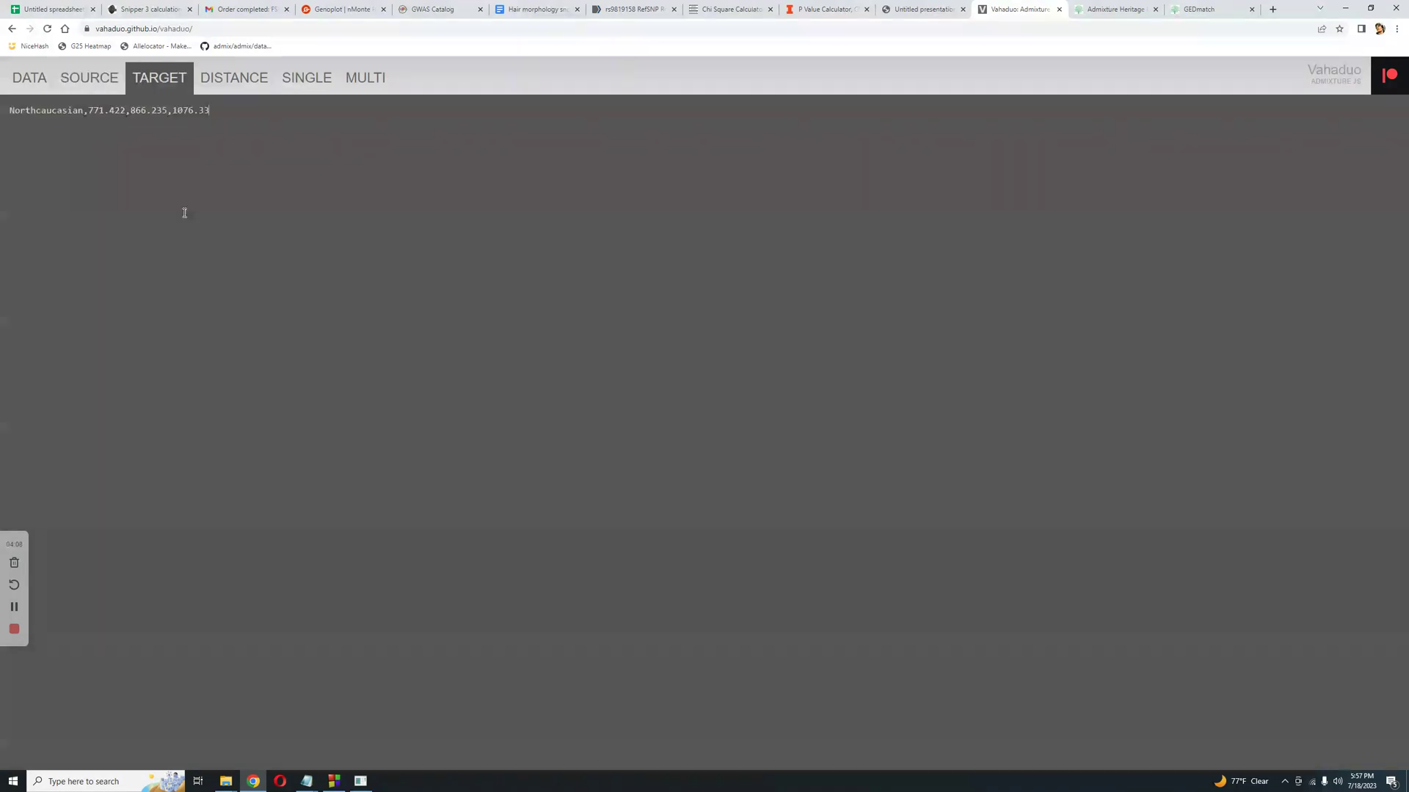
Run the distance calculation for all targets with the gradient set from 1000 to 2000, clearing the earlier output before a final run
{"action": "left_click", "coordinate": [231, 81]}
{"action": "left_click", "coordinate": [1162, 283]}
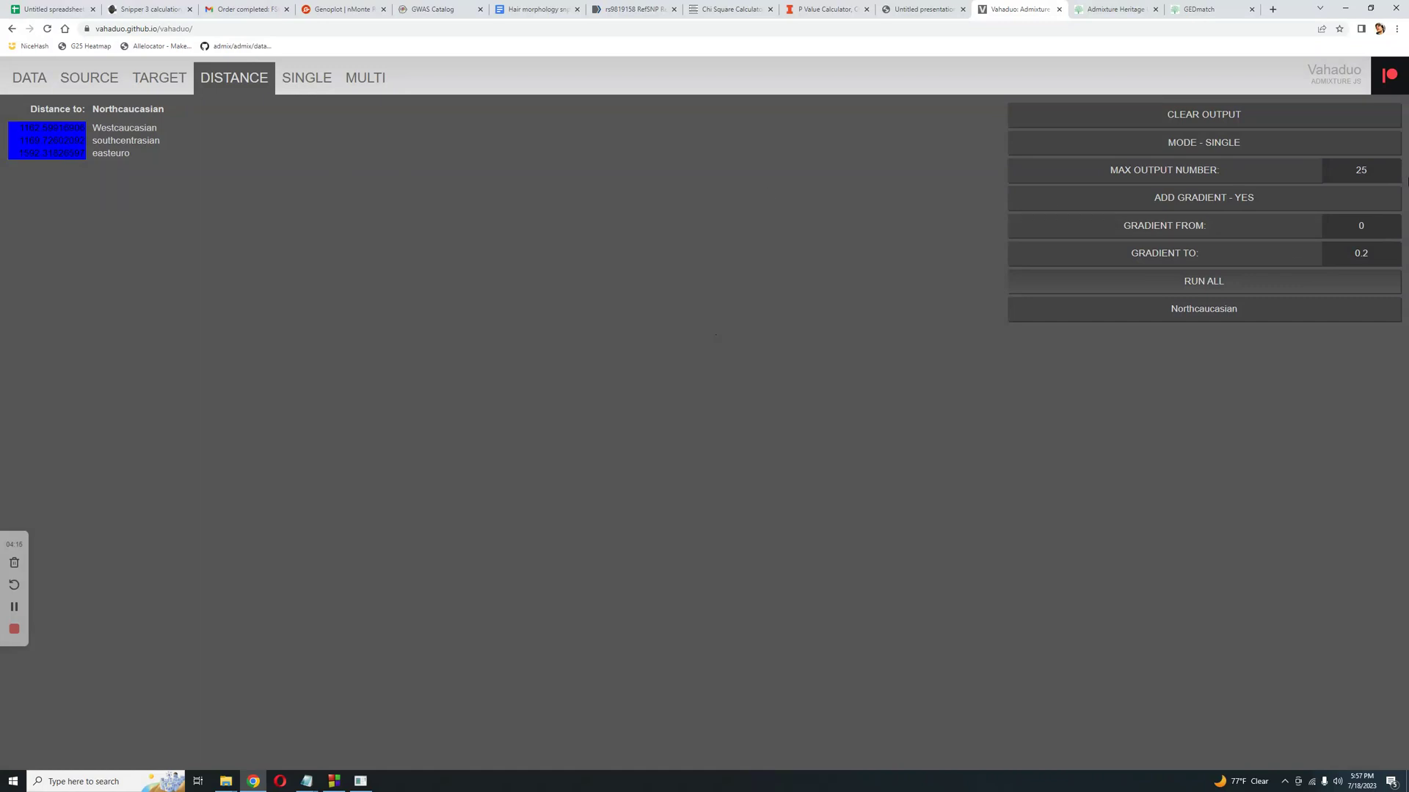
{"action": "left_click_drag", "start_coordinate": [1387, 255], "coordinate": [1324, 255]}
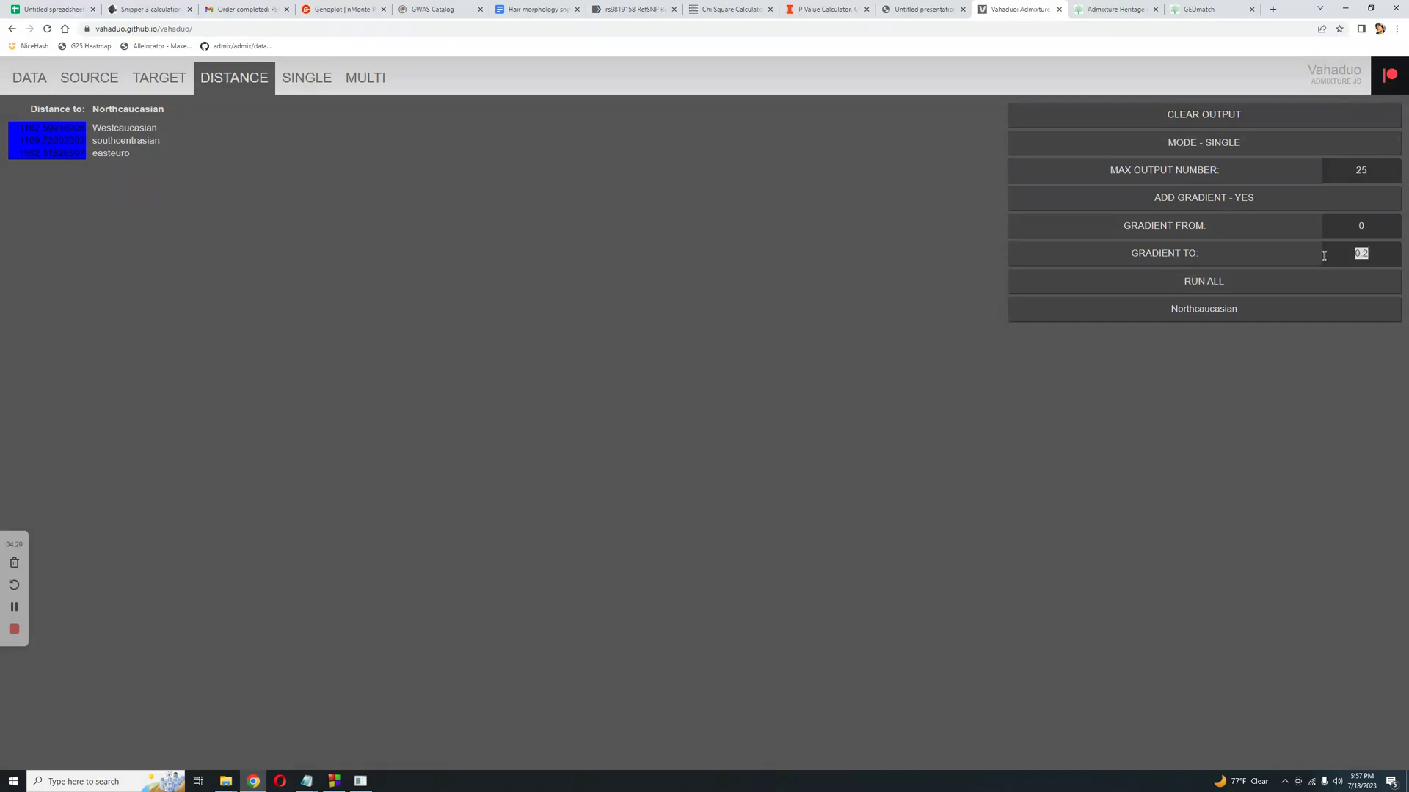
{"action": "type", "text": "2000"}
{"action": "left_click_drag", "start_coordinate": [1380, 221], "coordinate": [1328, 223]}
{"action": "type", "text": "1000"}
{"action": "left_click", "coordinate": [1279, 278]}
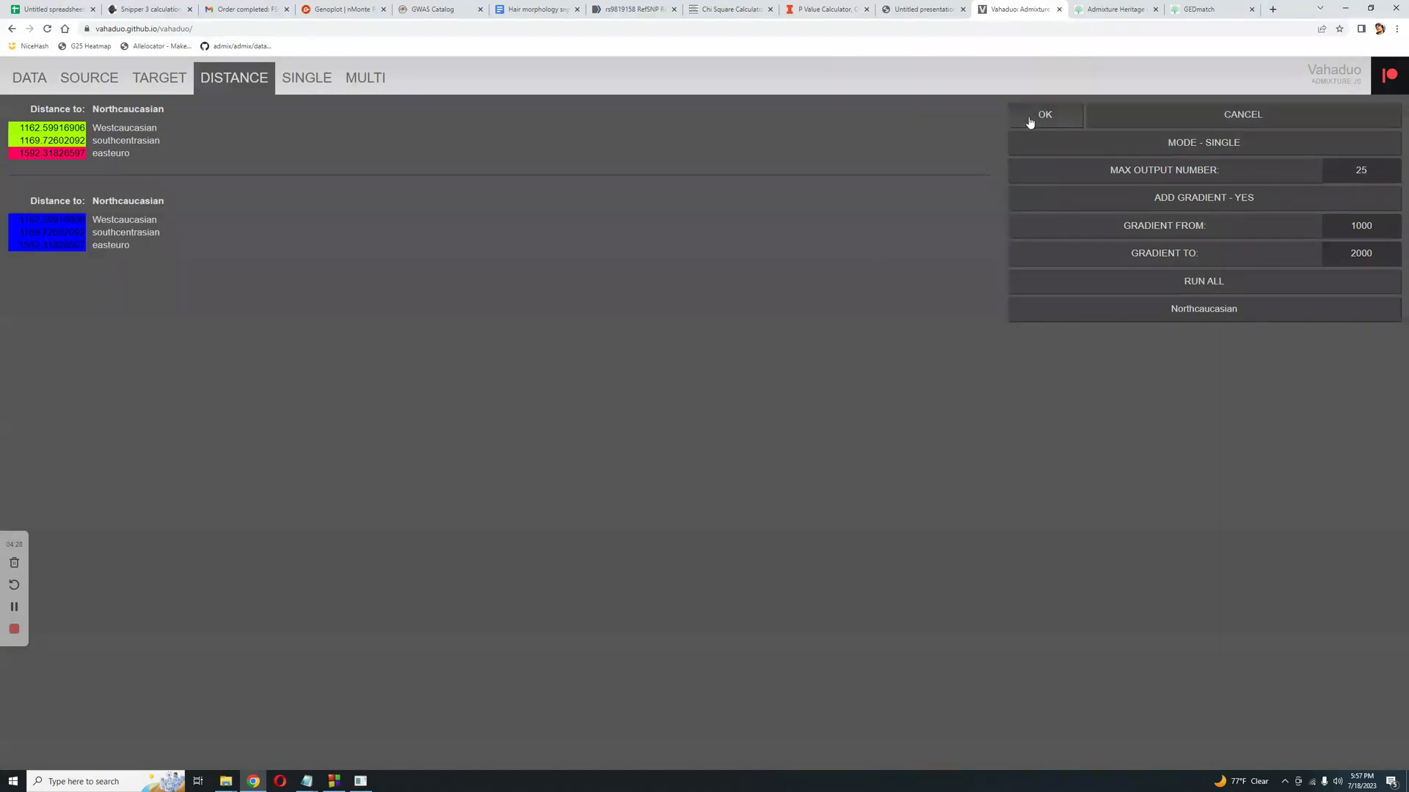
{"action": "left_click", "coordinate": [1025, 116]}
{"action": "left_click", "coordinate": [1200, 286]}
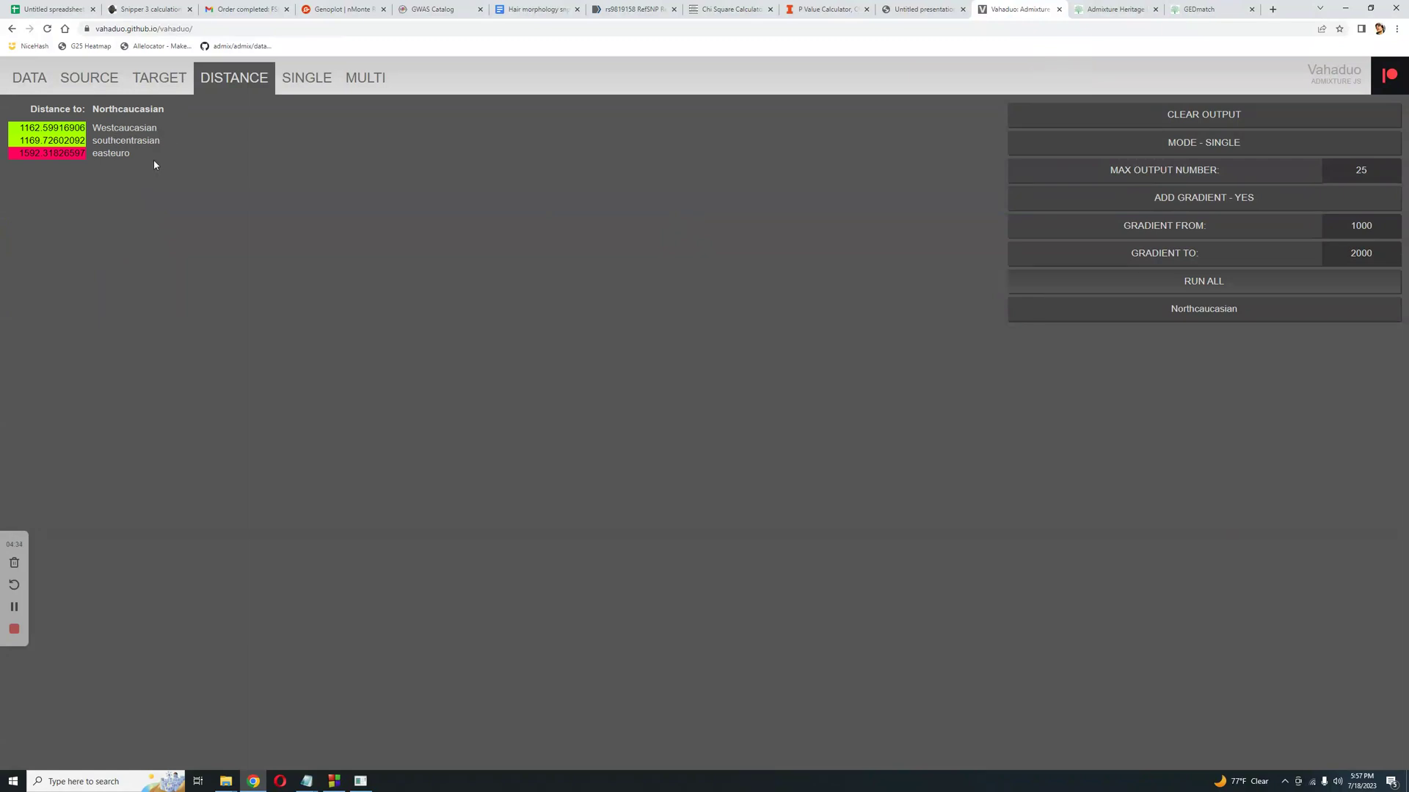
Run the single-target admixture model for all targets
{"action": "left_click", "coordinate": [303, 97]}
{"action": "left_click", "coordinate": [1219, 317]}
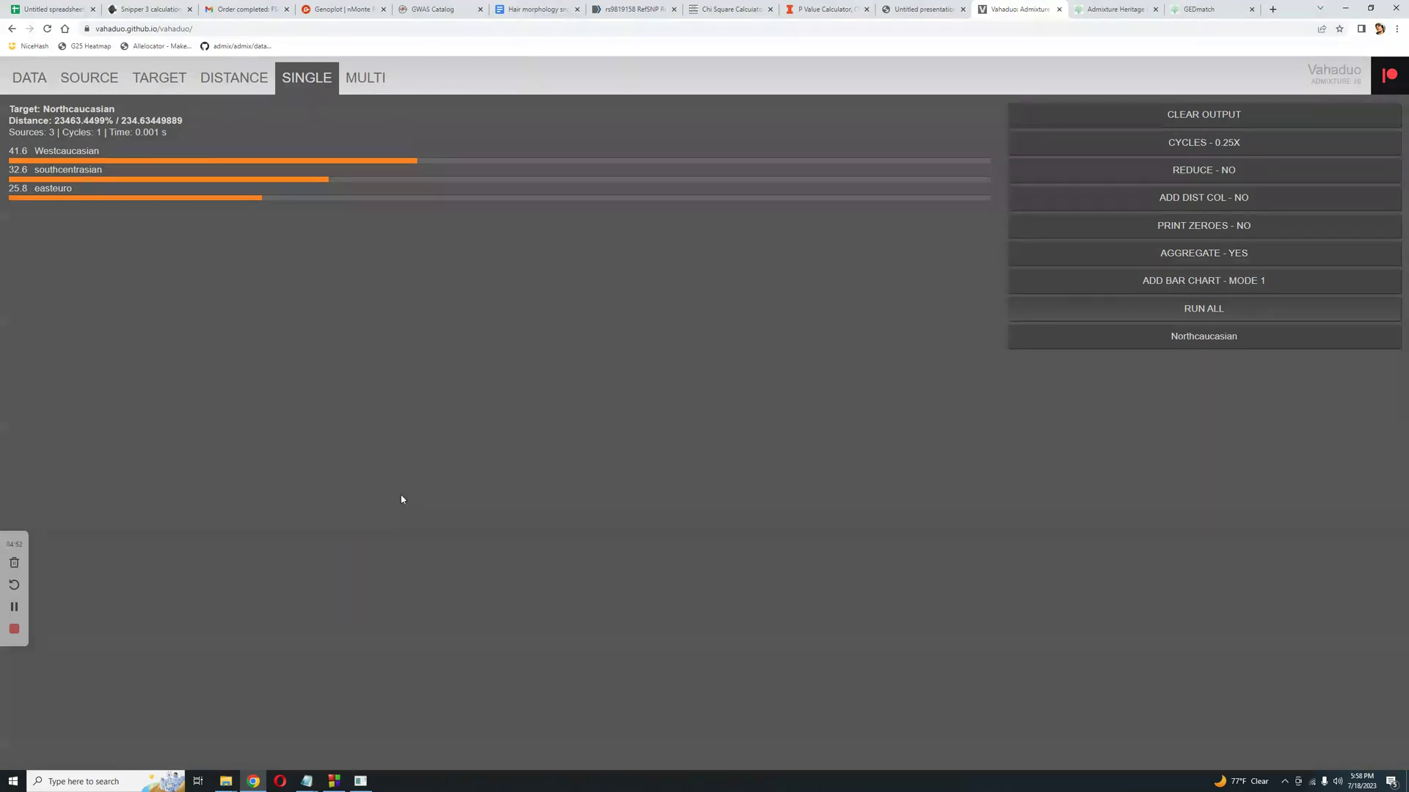
Review the SimpleAdmix2023 console's inputs, distances and coordinates for both modeled populations alongside the GEDmatch K36 population list
{"action": "left_click", "coordinate": [361, 781]}
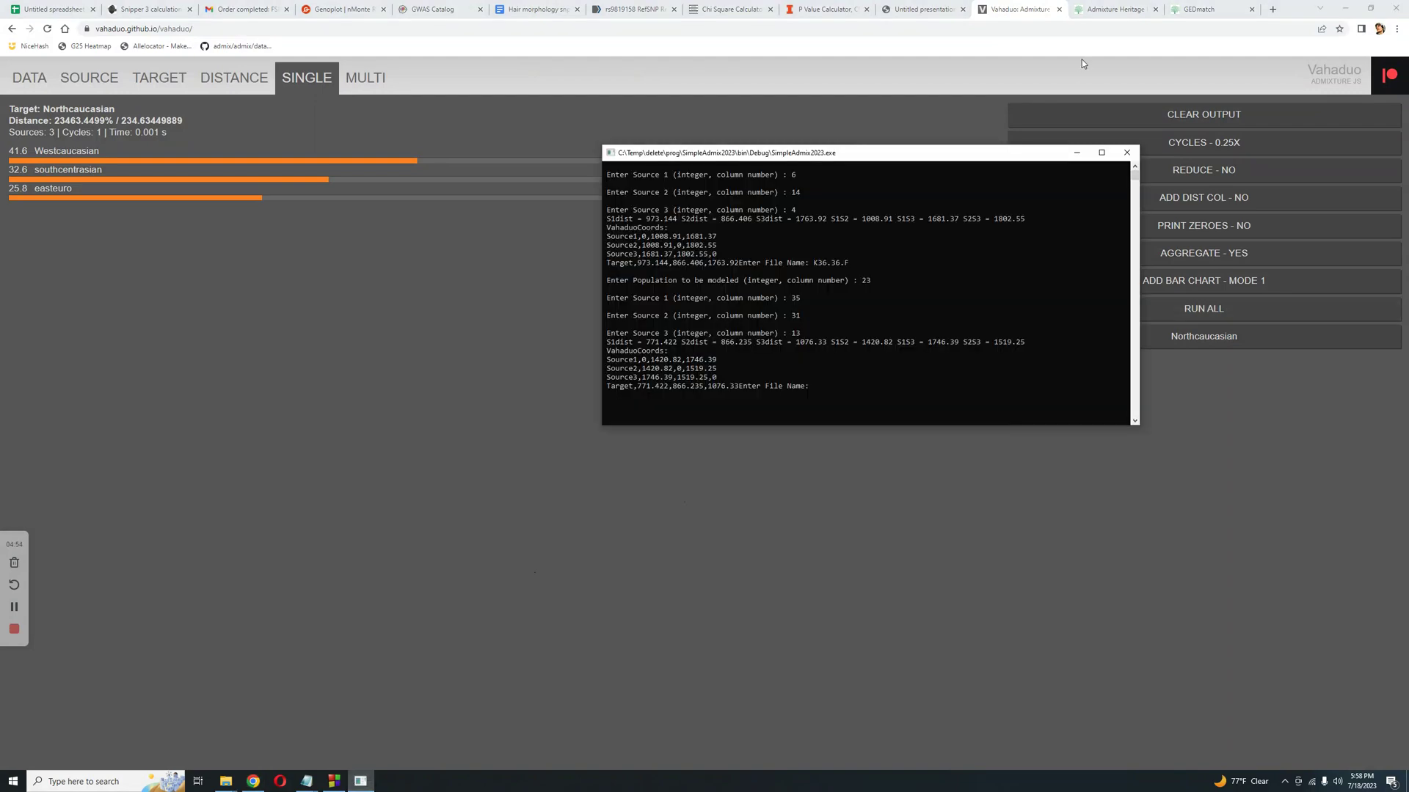
{"action": "left_click", "coordinate": [1115, 9]}
{"action": "left_click", "coordinate": [1207, 9]}
{"action": "scroll", "coordinate": [610, 548], "scroll_direction": "up", "scroll_amount": 2}
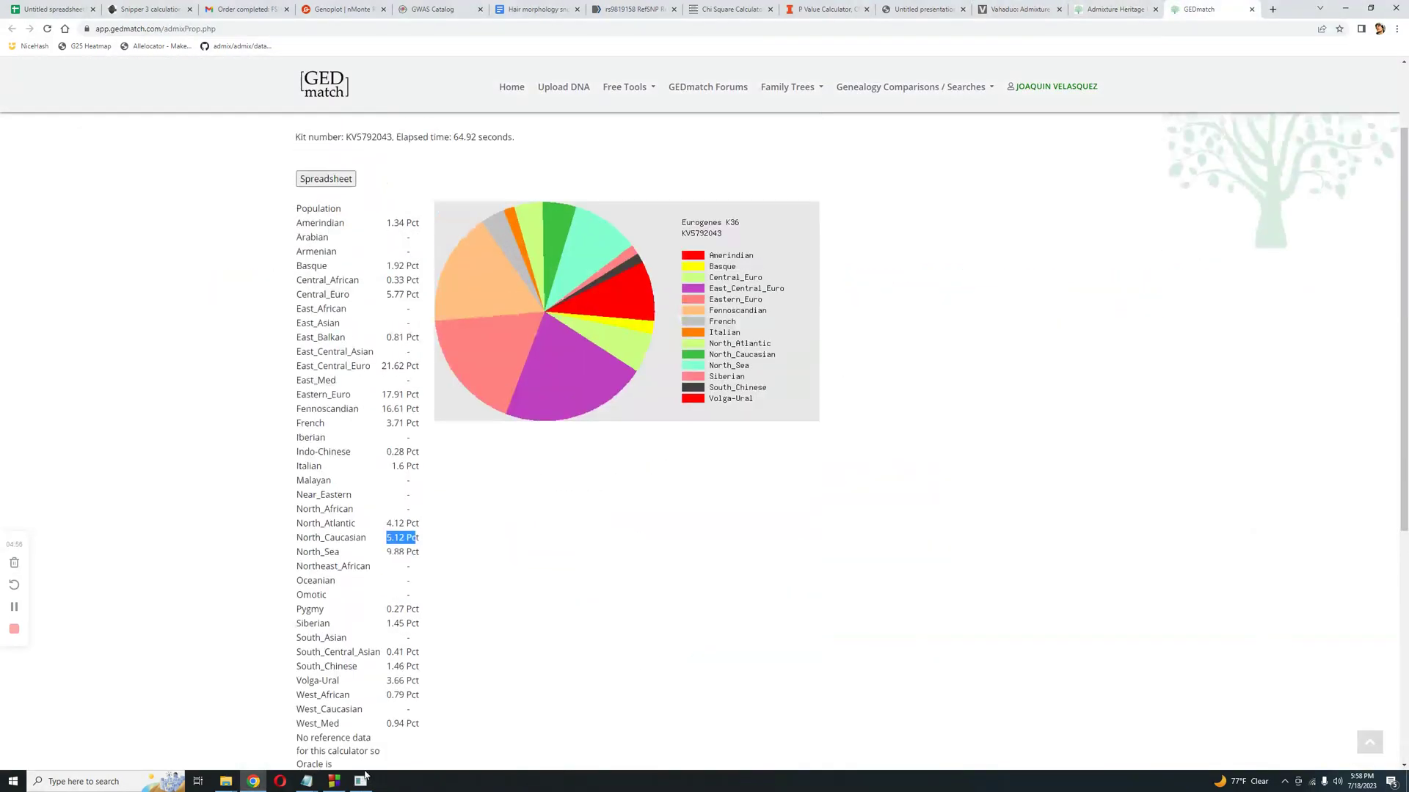
{"action": "key", "text": "alt+Tab"}
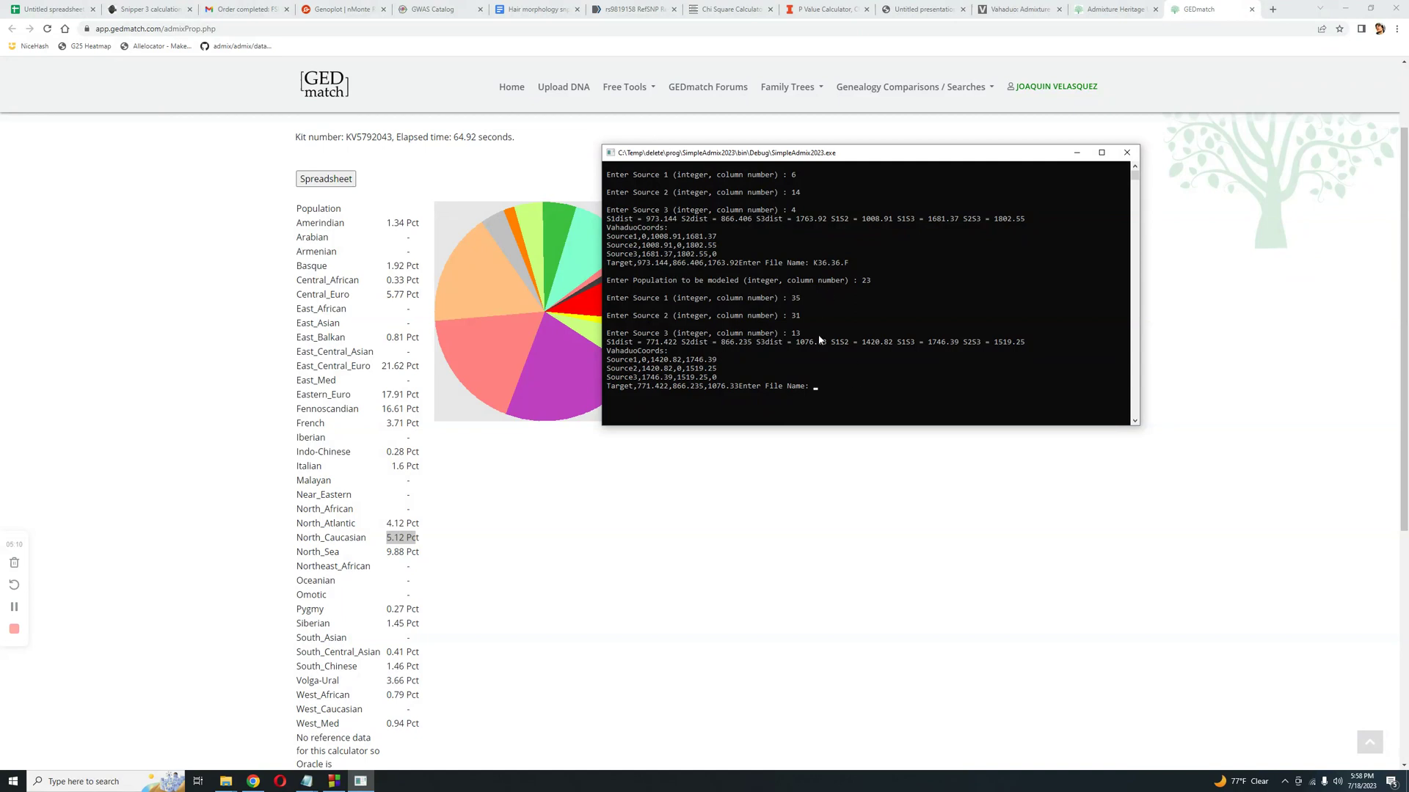
{"action": "scroll", "coordinate": [820, 338], "scroll_direction": "up", "scroll_amount": 1}
{"action": "scroll", "coordinate": [820, 338], "scroll_direction": "down", "scroll_amount": 7}
{"action": "scroll", "coordinate": [820, 339], "scroll_direction": "up", "scroll_amount": 7}
{"action": "scroll", "coordinate": [819, 340], "scroll_direction": "down", "scroll_amount": 2}
{"action": "left_click_drag", "start_coordinate": [829, 360], "coordinate": [740, 237]}
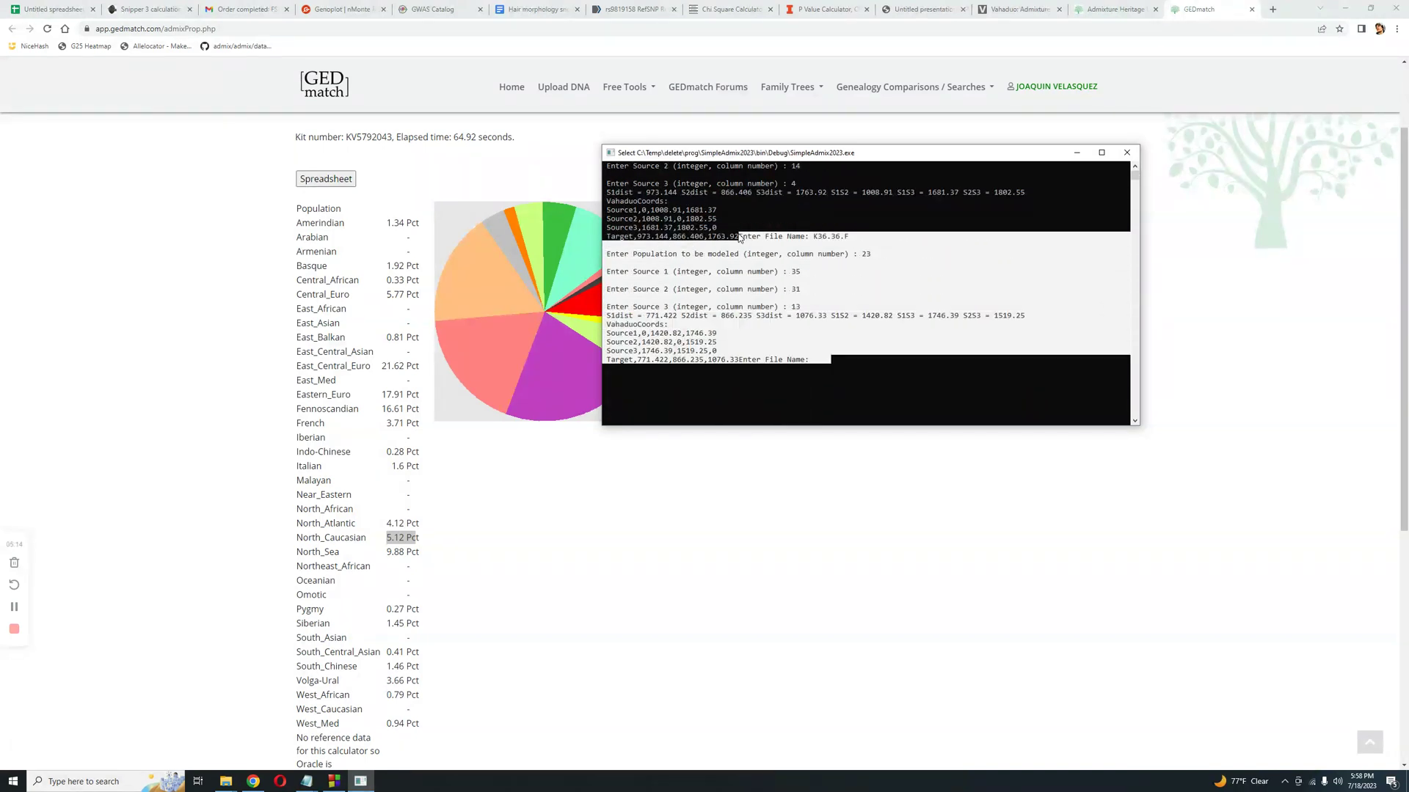
{"action": "scroll", "coordinate": [791, 267], "scroll_direction": "up", "scroll_amount": 2}
{"action": "left_click", "coordinate": [829, 324]}
{"action": "mouse_move", "coordinate": [830, 326]}
{"action": "left_mouse_down"}
{"action": "mouse_move", "coordinate": [833, 352]}
{"action": "mouse_move", "coordinate": [804, 317]}
{"action": "left_mouse_up"}
{"action": "left_click", "coordinate": [842, 351]}
{"action": "left_click", "coordinate": [883, 359]}
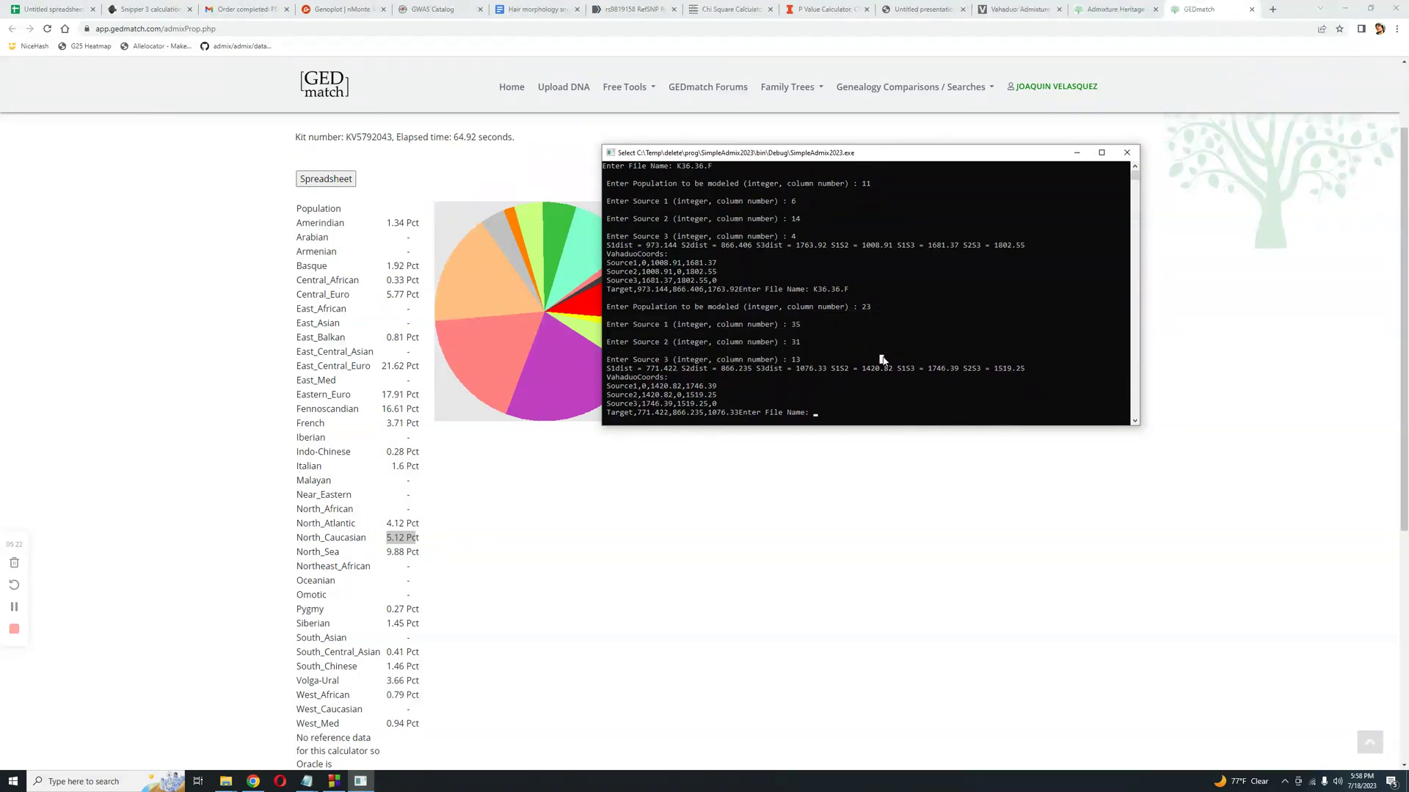
{"action": "scroll", "coordinate": [884, 359], "scroll_direction": "down", "scroll_amount": 1}
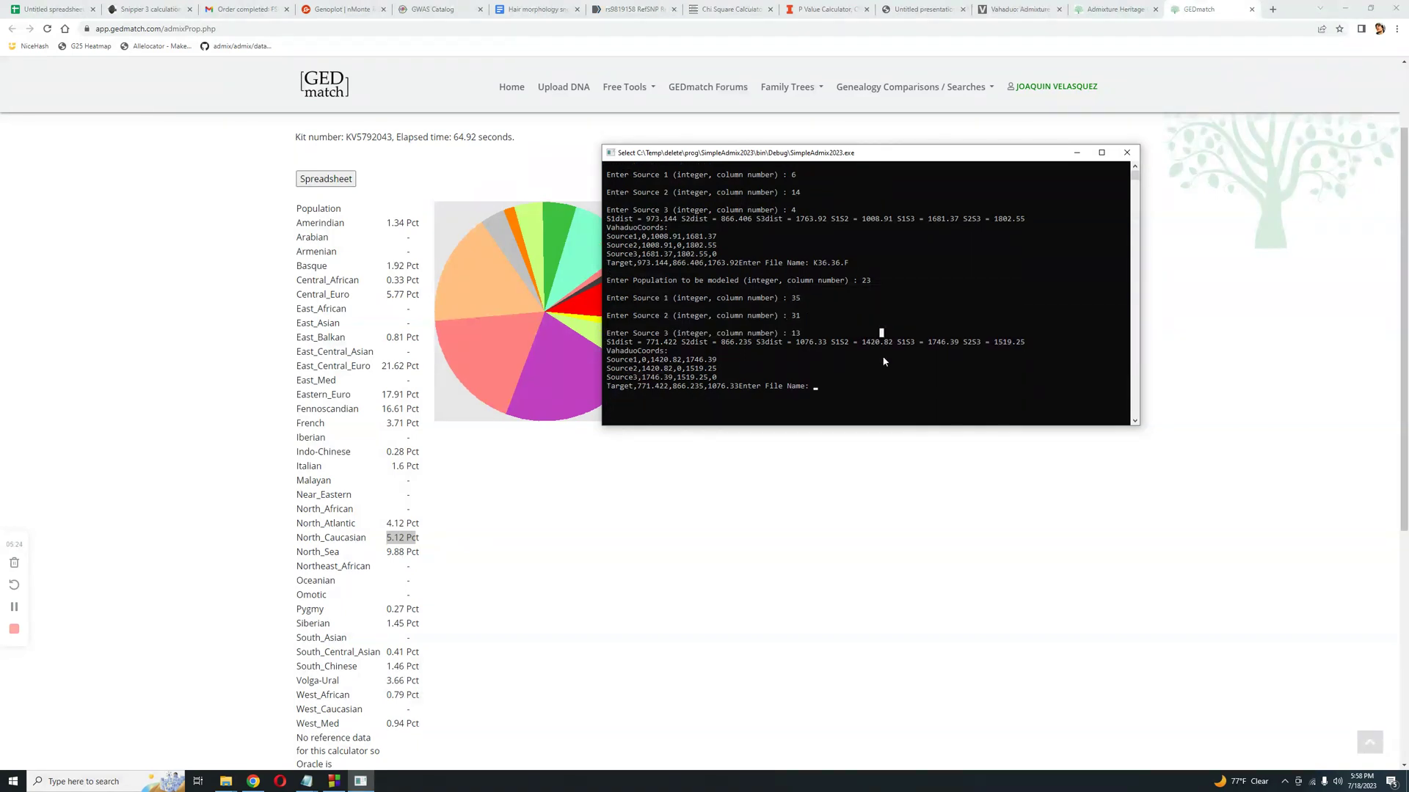